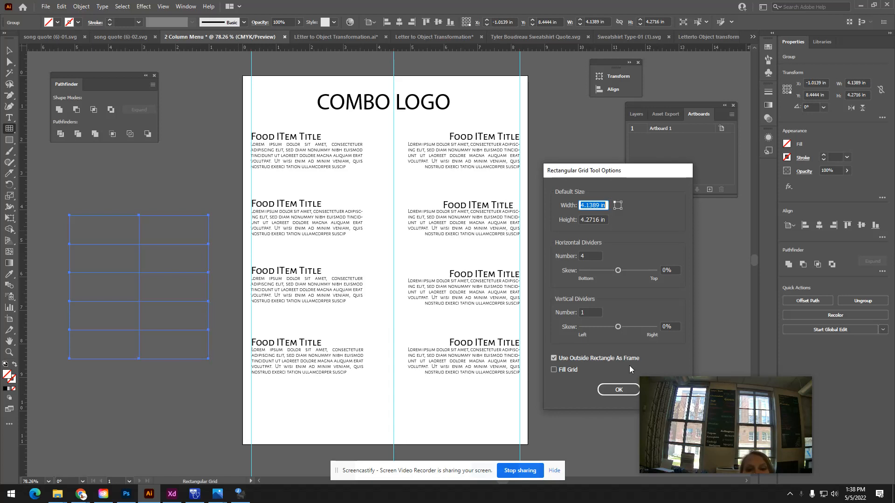
# Step: Create a new portrait Letter document, 8.5 x 11 in, in CMYK Color at 300 ppi, named Food Truck Menu
pyautogui.moveTo(629, 169); pyautogui.dragTo(567, 134)
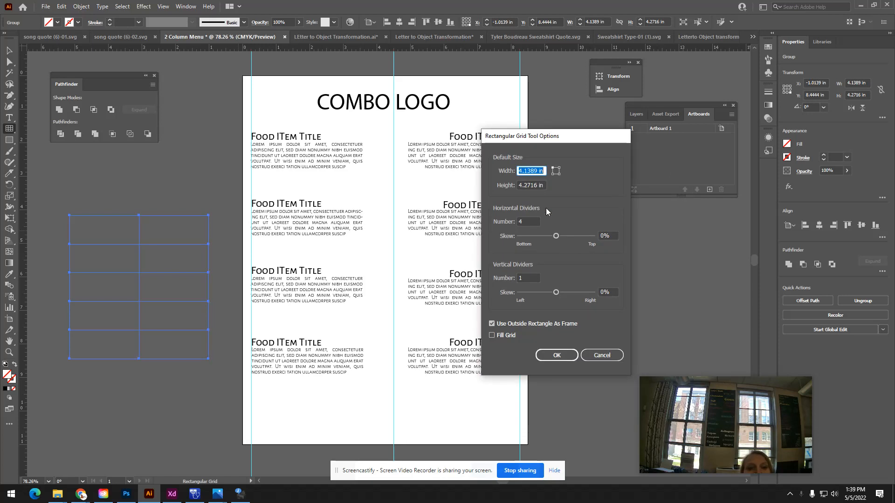
pyautogui.click(601, 355)
pyautogui.click(46, 7)
pyautogui.click(78, 18)
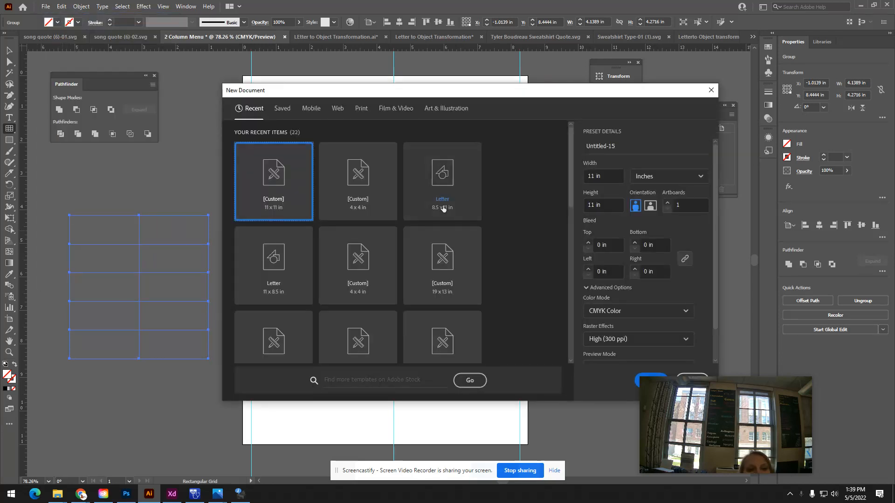
pyautogui.click(443, 209)
pyautogui.click(613, 144)
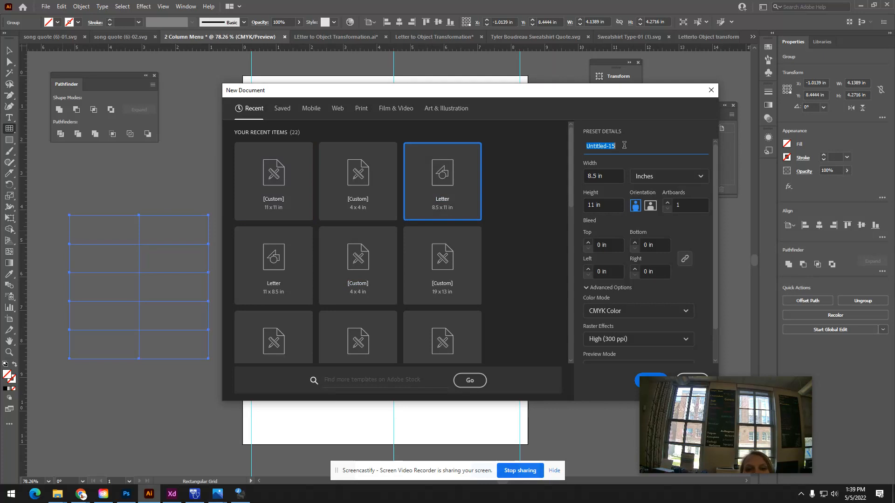
pyautogui.write('Food ')
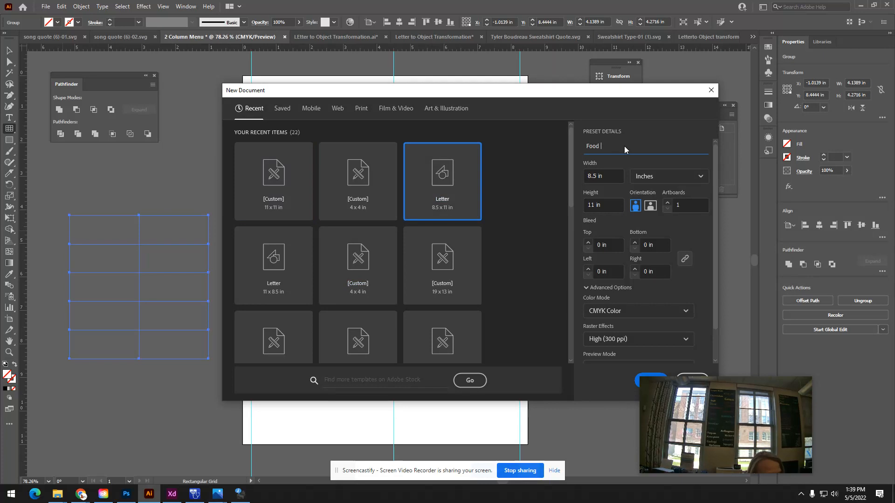
pyautogui.write('Truck Menu')
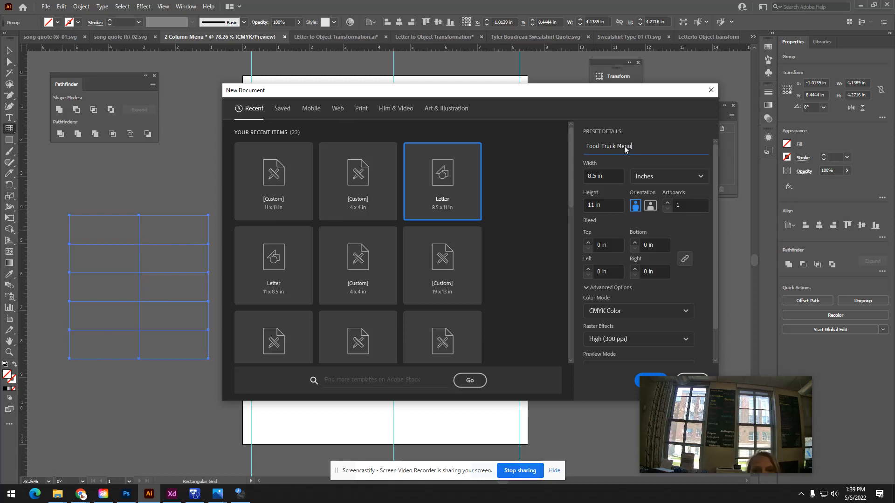
pyautogui.scroll(-2, 630, 268)
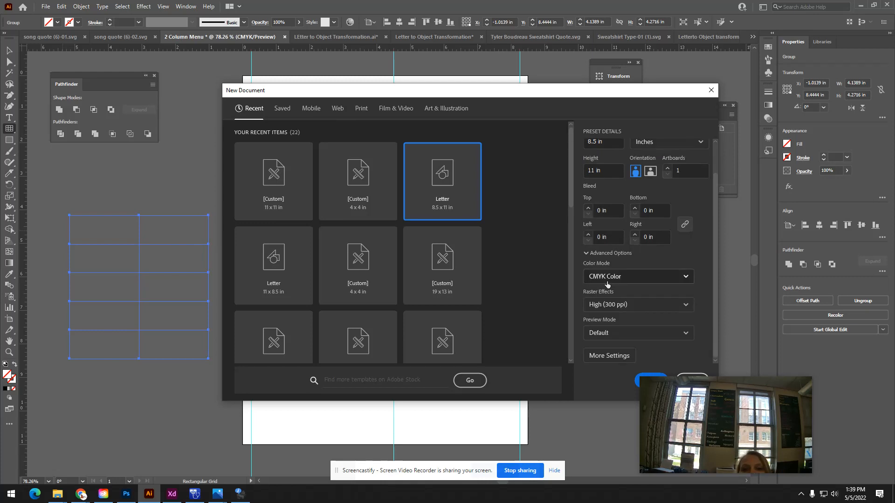
pyautogui.moveTo(706, 395); pyautogui.dragTo(785, 309)
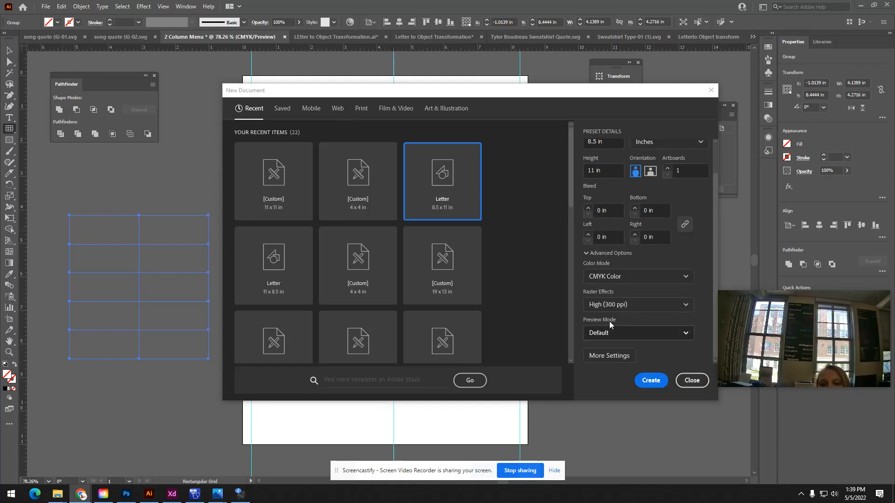
pyautogui.scroll(2, 625, 262)
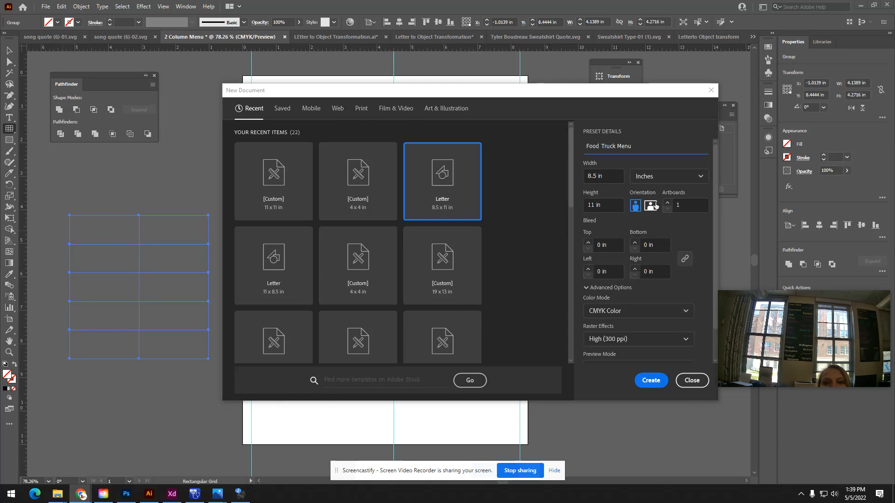
pyautogui.click(651, 380)
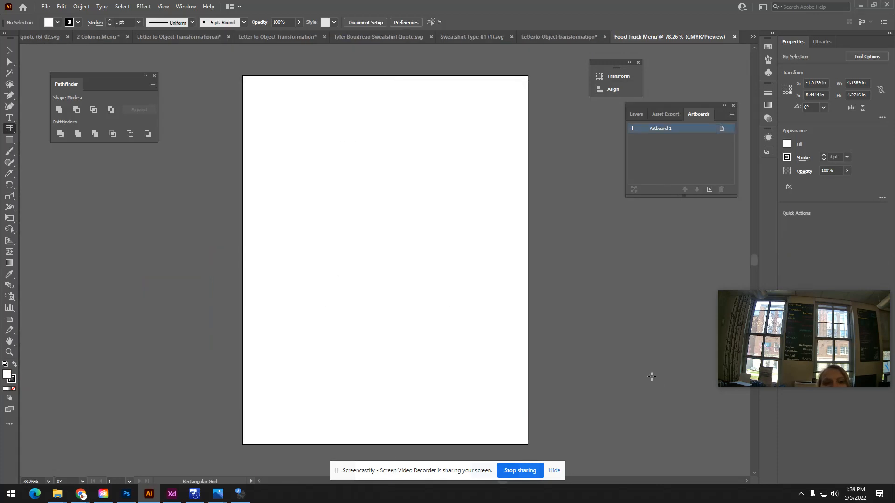
# Step: Create a rectangular grid 4.1389 in wide and 4.2716 in high with 4 horizontal dividers and 1 vertical divider on the artboard
pyautogui.rightClick(10, 130)
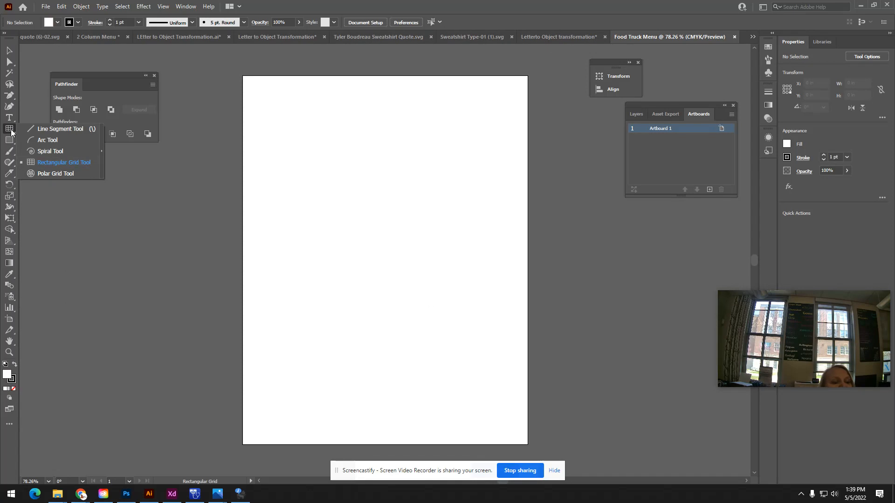
pyautogui.click(42, 129)
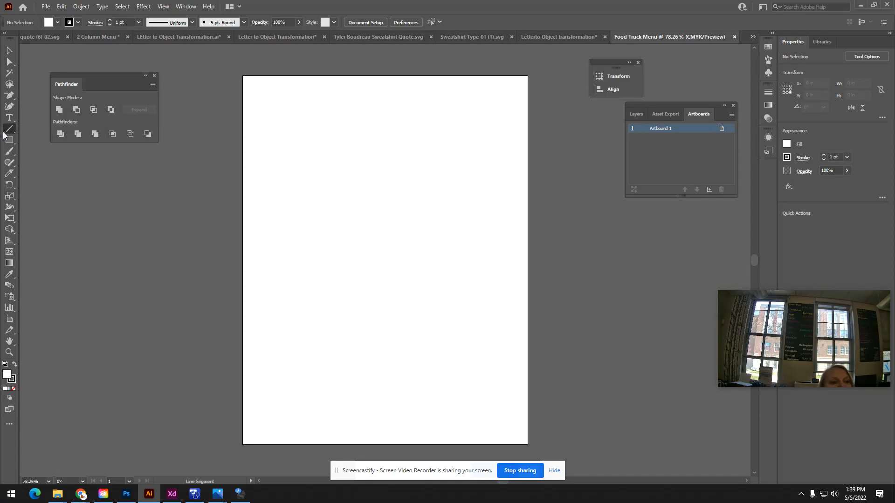
pyautogui.rightClick(7, 131)
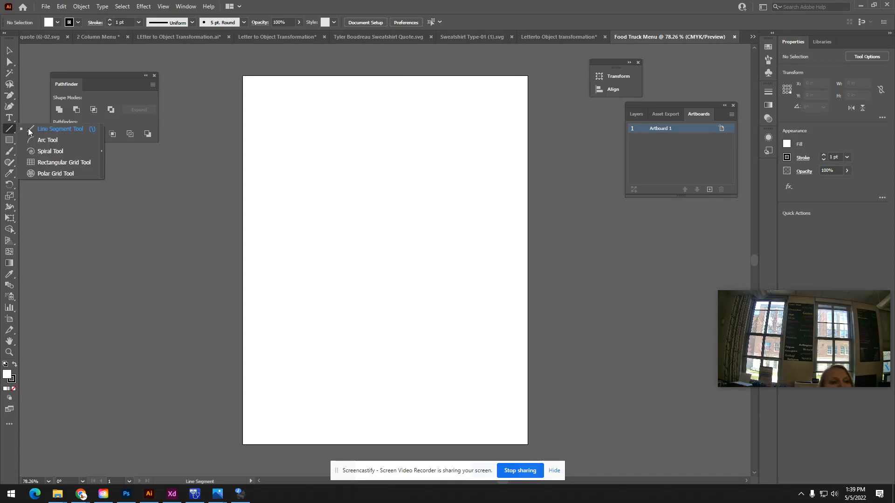
pyautogui.click(55, 163)
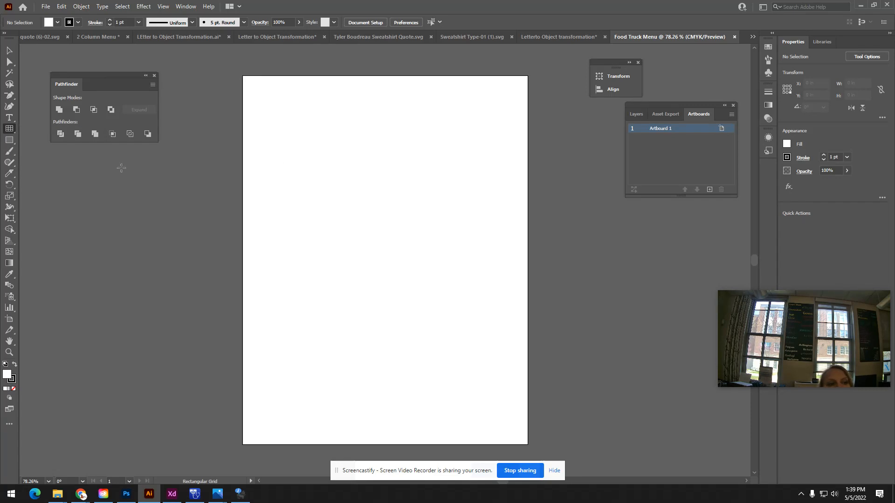
pyautogui.click(286, 163)
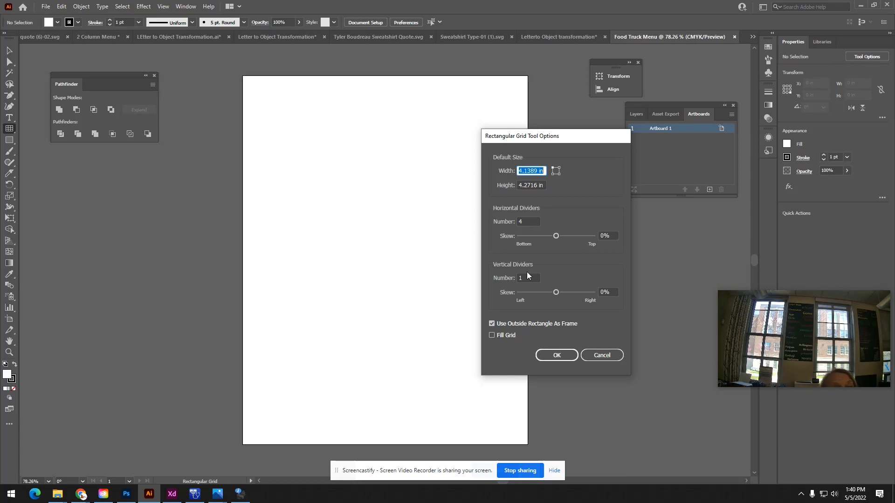
pyautogui.click(556, 355)
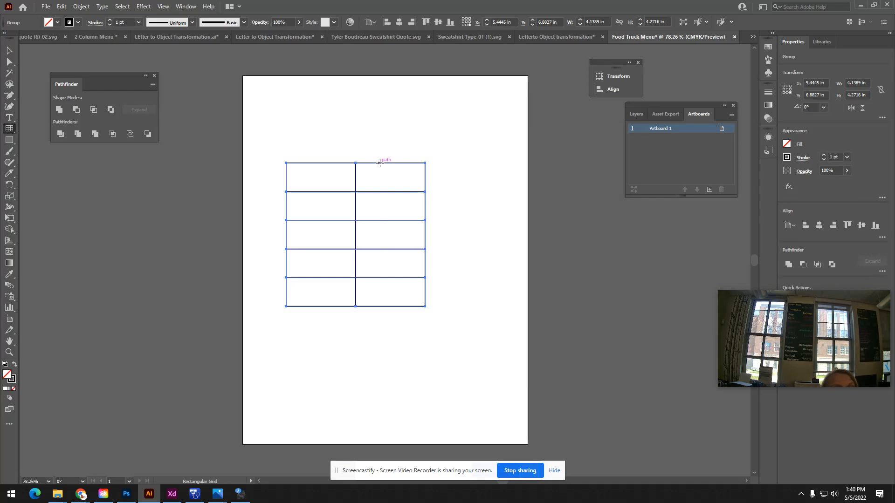
# Step: Move the grid against the artboard's left edge and stretch it to 8.5 in wide and about 8.39 in high
pyautogui.press('v')
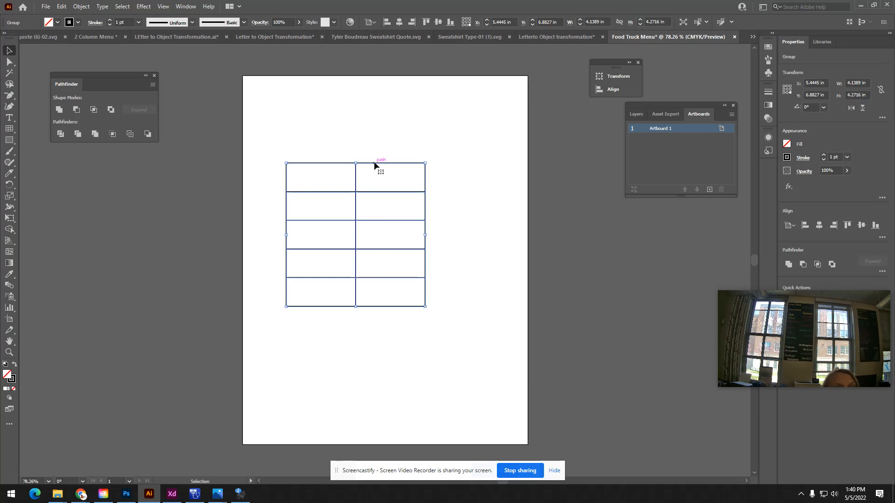
pyautogui.moveTo(374, 169); pyautogui.dragTo(330, 138)
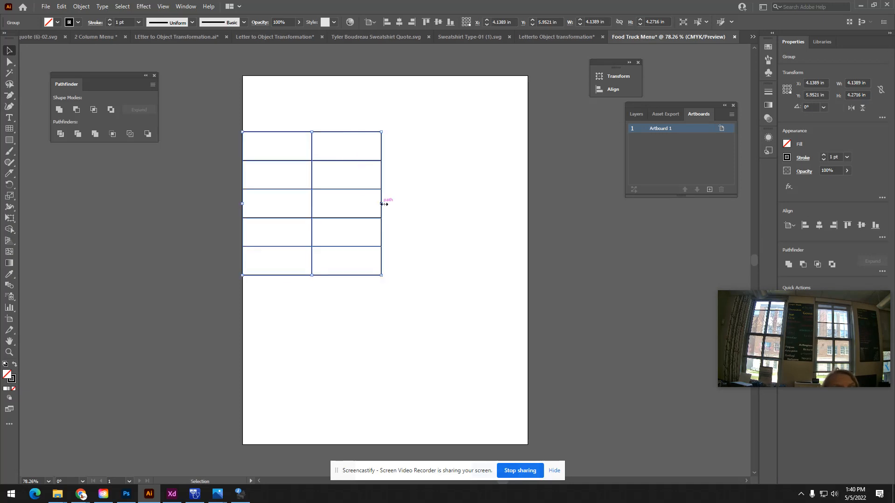
pyautogui.moveTo(383, 204); pyautogui.dragTo(528, 211)
pyautogui.moveTo(385, 276); pyautogui.dragTo(382, 413)
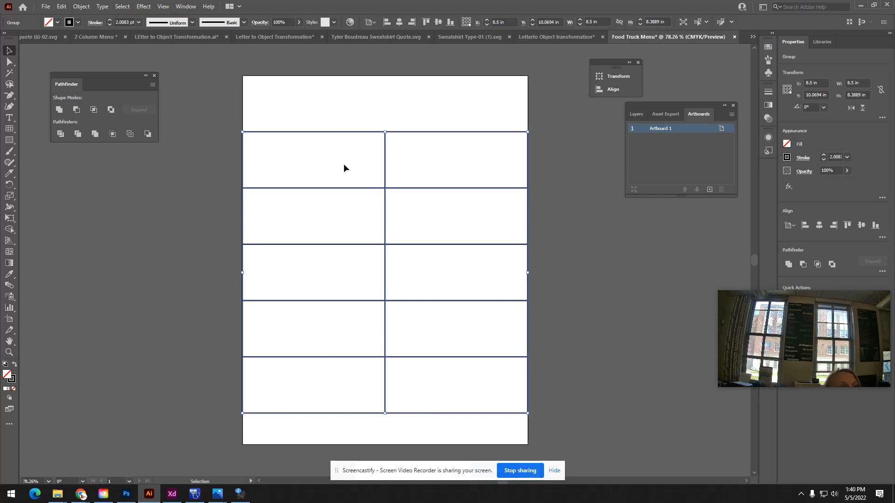
# Step: Move the grid's upper two horizontal dividers down individually, placing the second one at about Y 5.6 in
pyautogui.click(9, 62)
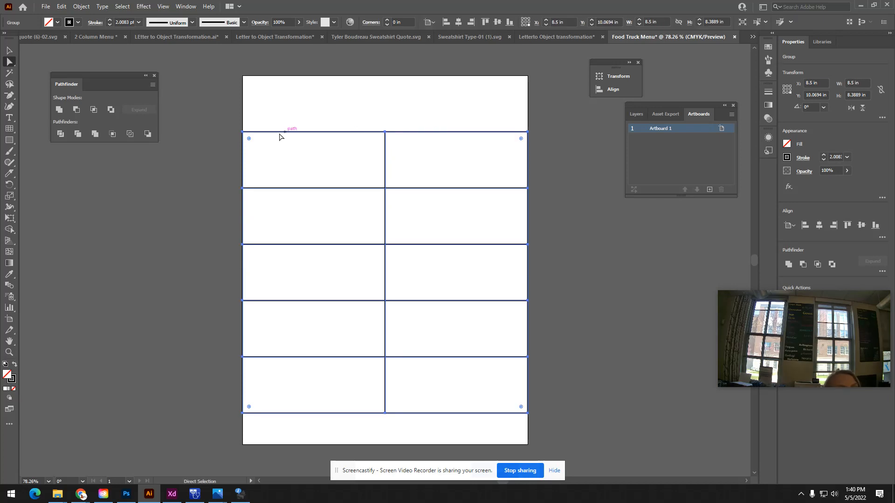
pyautogui.click(244, 133)
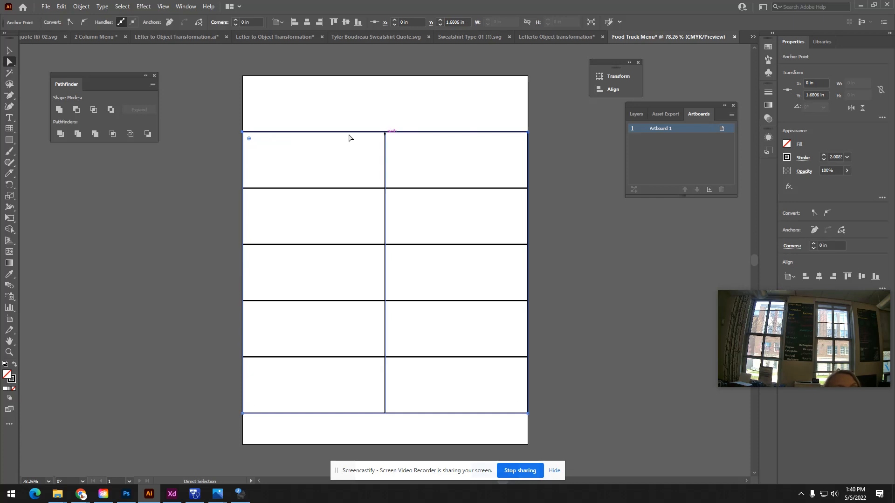
pyautogui.moveTo(347, 134)
pyautogui.mouseDown()
pyautogui.moveTo(347, 163)
pyautogui.moveTo(346, 132)
pyautogui.mouseUp()
pyautogui.click(347, 190)
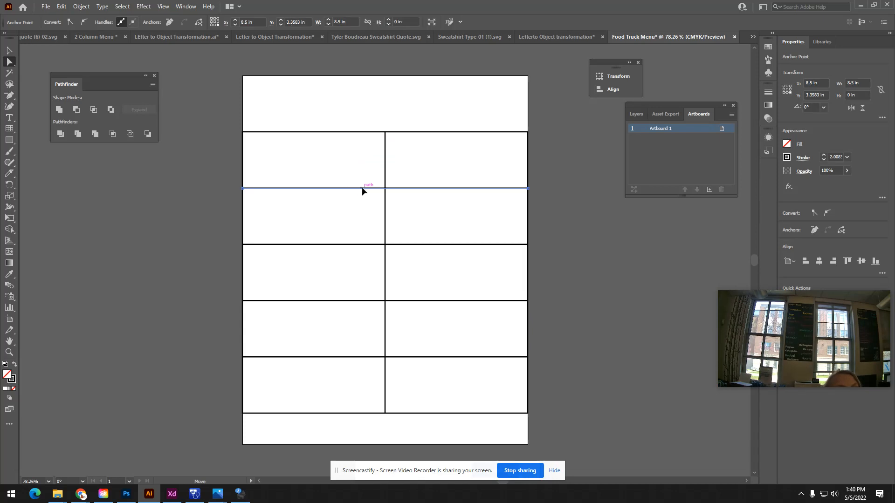
pyautogui.moveTo(362, 188); pyautogui.dragTo(362, 213)
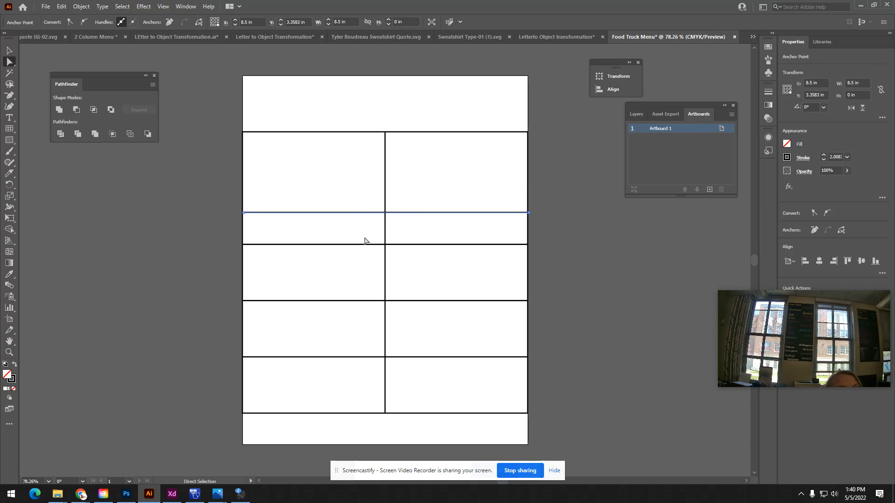
pyautogui.click(365, 245)
pyautogui.moveTo(364, 245); pyautogui.dragTo(365, 263)
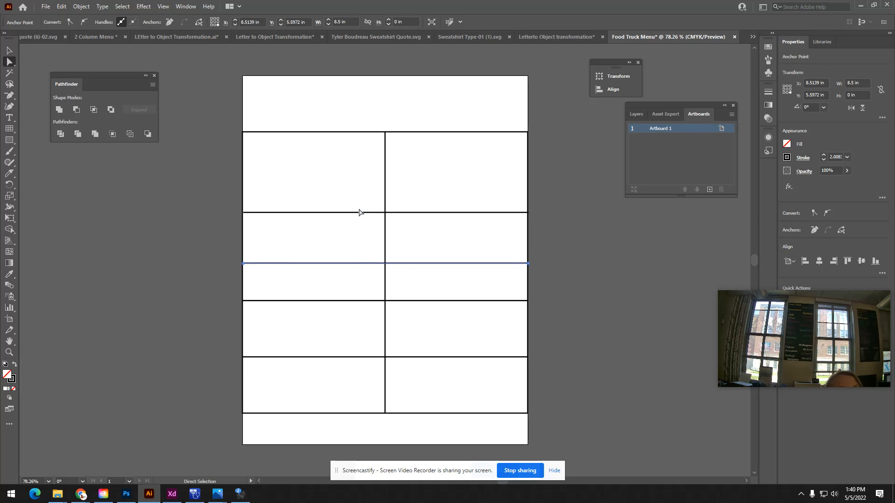
# Step: Move the upper two horizontal dividers back up, to about Y 3.38 in and Y 5.03 in, for evenly spaced rows
pyautogui.click(362, 212)
pyautogui.moveTo(364, 213); pyautogui.dragTo(363, 189)
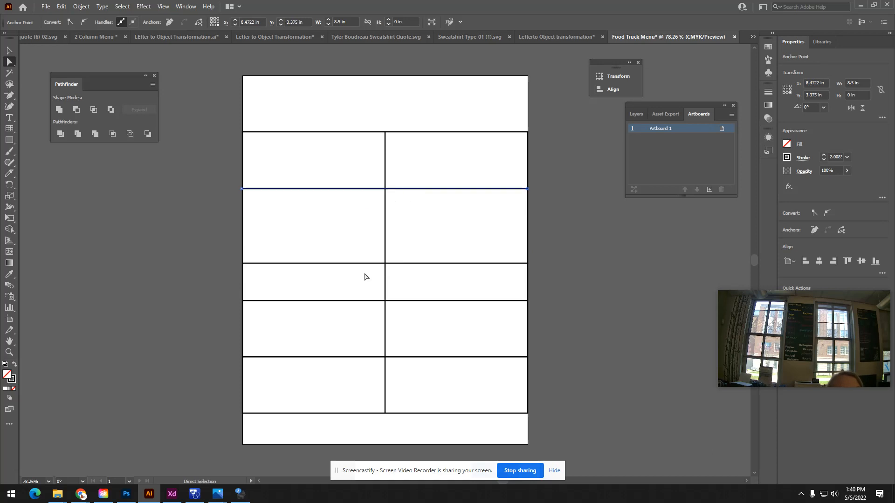
pyautogui.click(365, 263)
pyautogui.moveTo(365, 264); pyautogui.dragTo(369, 245)
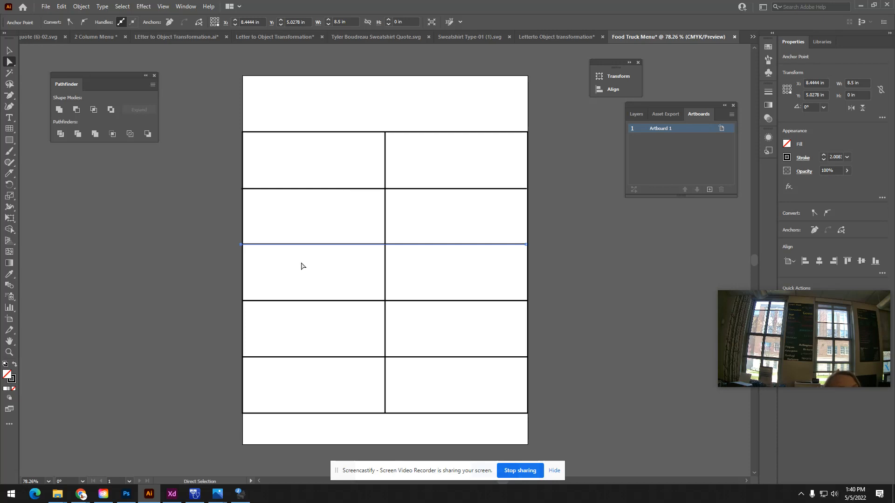
# Step: Try to lower the top edge of the grid's frame on its own, and undo the move
pyautogui.click(372, 133)
pyautogui.moveTo(370, 132); pyautogui.dragTo(373, 156)
pyautogui.hotkey('ctrl', 'a')
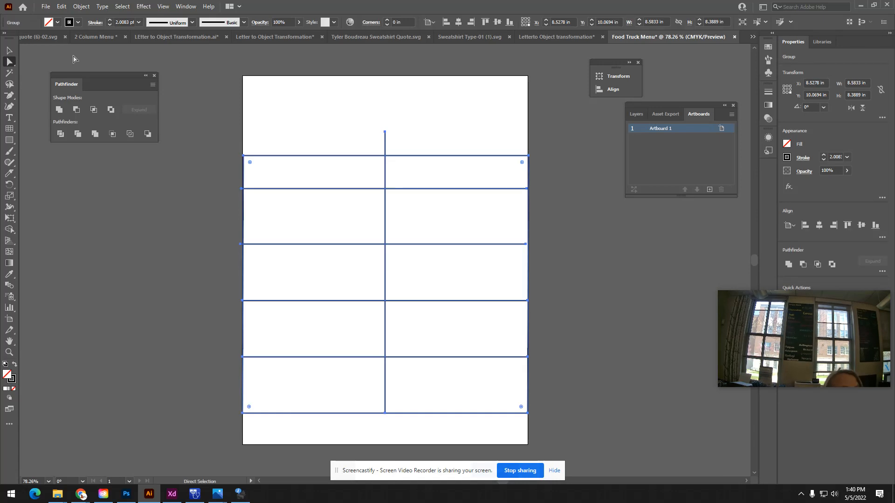
pyautogui.hotkey('ctrl', 'z')
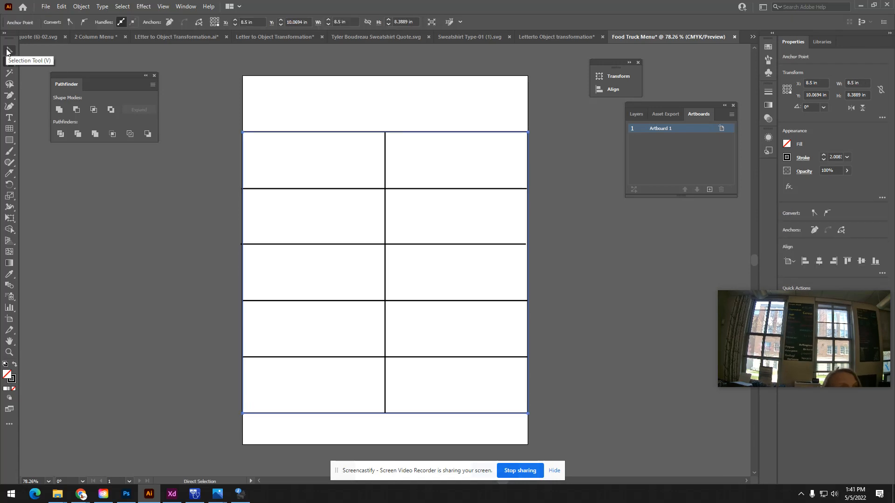
# Step: Select the whole grid and move it down about 0.32 in to leave more header space above it
pyautogui.click(9, 50)
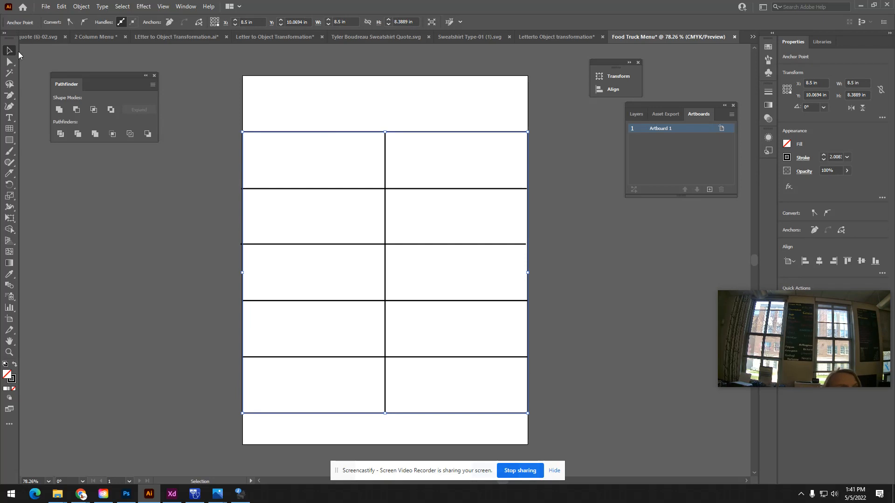
pyautogui.moveTo(347, 123); pyautogui.dragTo(358, 155)
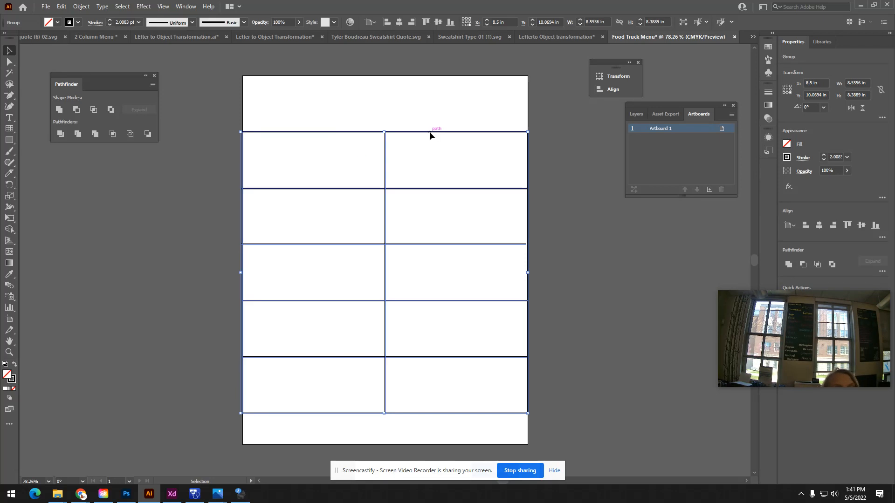
pyautogui.moveTo(429, 132); pyautogui.dragTo(430, 142)
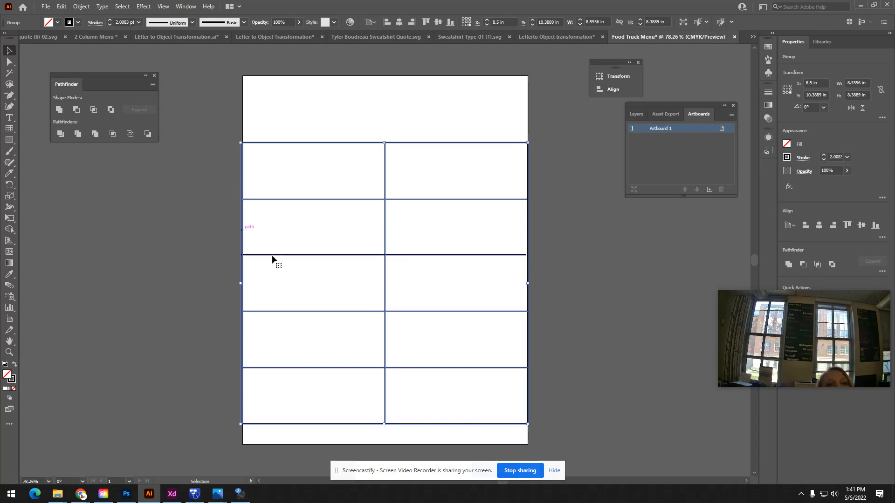
# Step: Add a second layer to the document and toggle the visibility of the grid's Layer 1 off and back on
pyautogui.click(185, 6)
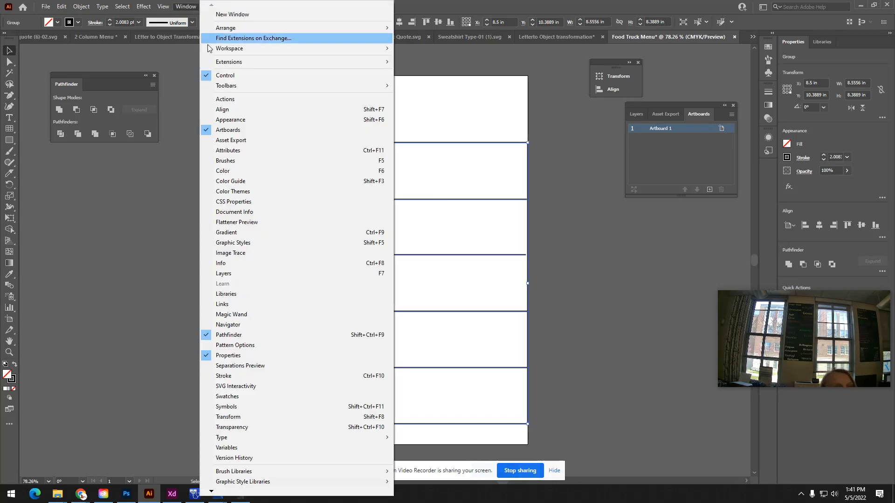
pyautogui.click(243, 274)
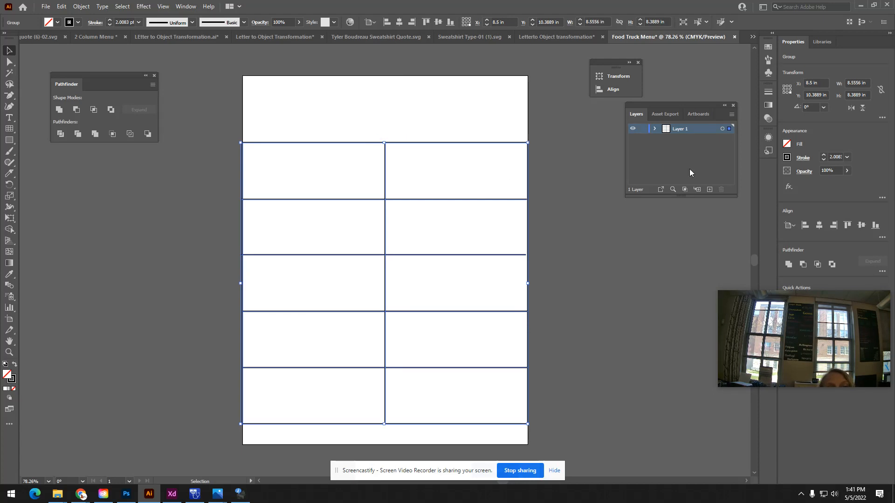
pyautogui.click(709, 190)
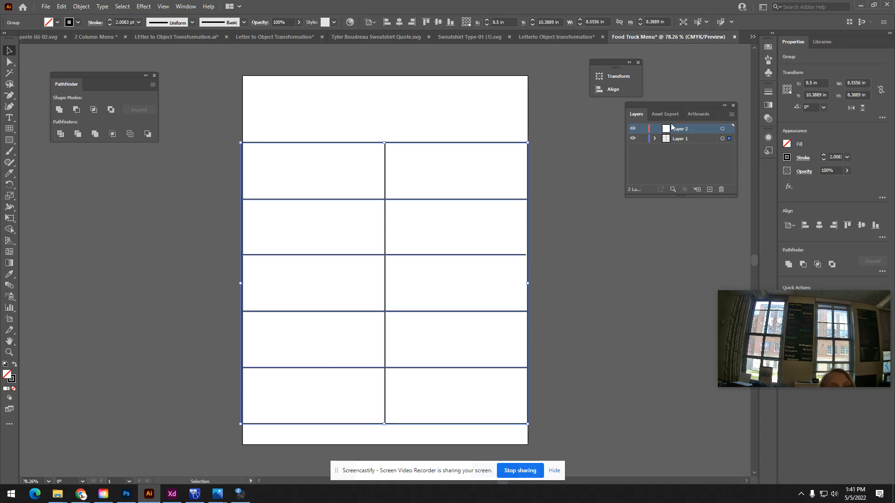
pyautogui.click(681, 138)
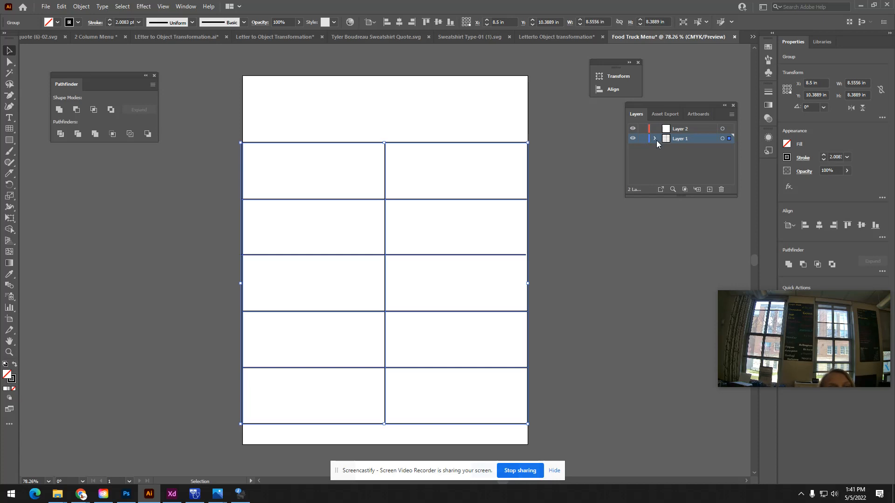
pyautogui.click(633, 139)
pyautogui.click(633, 138)
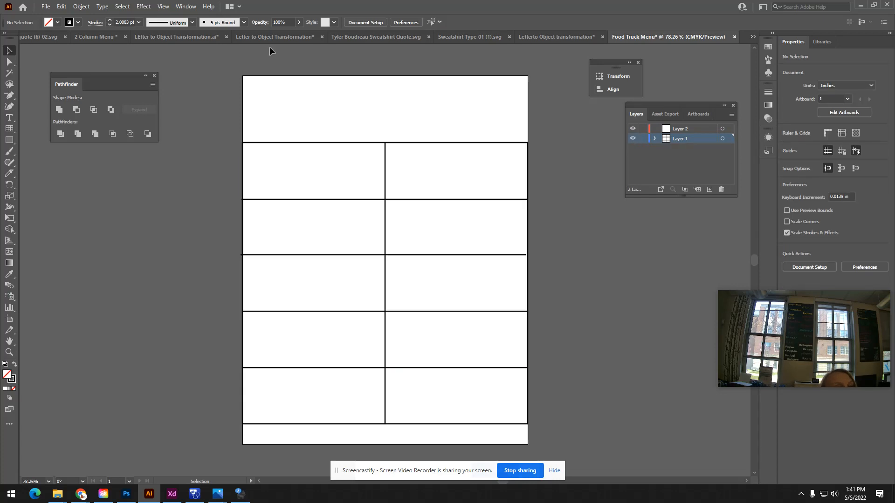
# Step: Review the 2 Column Menu example, return to the Food Truck Menu document, and toggle Layer 1's visibility off and back on
pyautogui.click(81, 37)
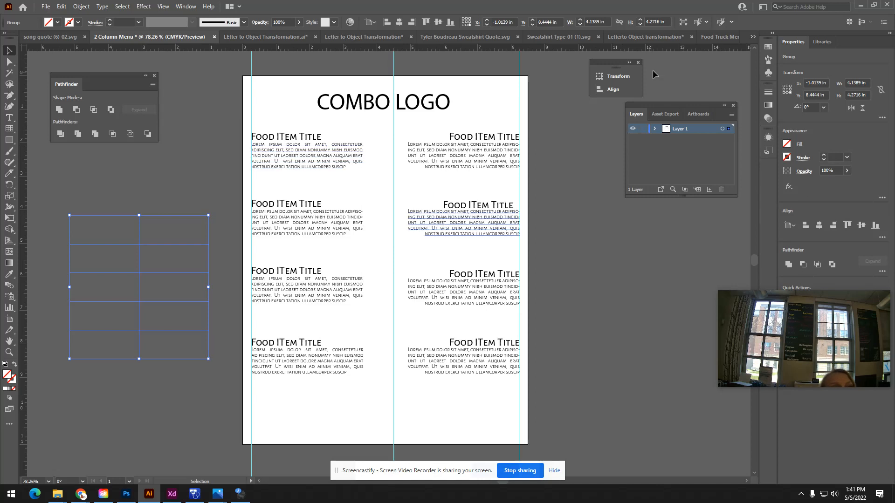
pyautogui.click(752, 36)
pyautogui.click(636, 296)
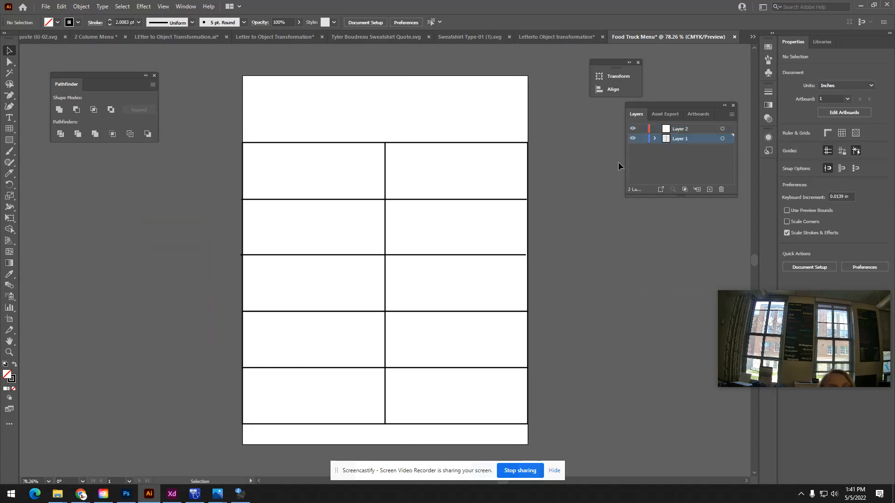
pyautogui.click(632, 139)
pyautogui.click(631, 139)
pyautogui.click(9, 118)
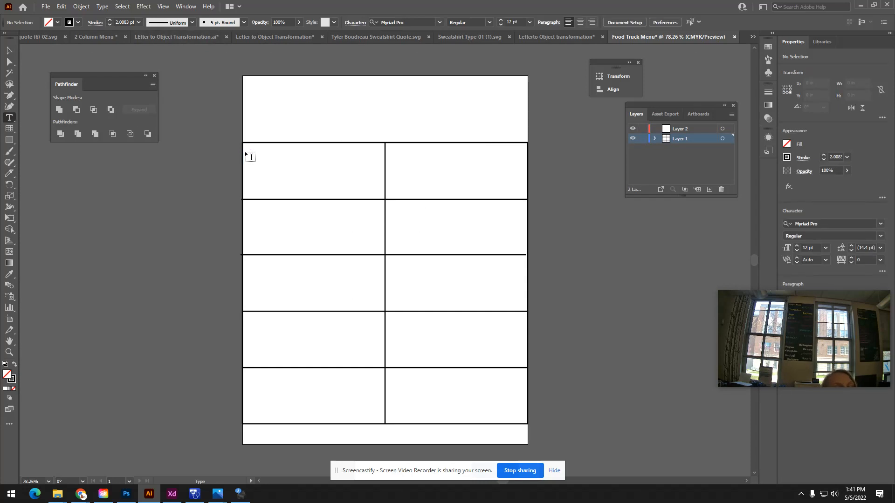
# Step: Switch to Chrome and review the Design Spring 2022 Daily Slides on column types and the 2 Column System
pyautogui.click(81, 494)
pyautogui.click(69, 450)
pyautogui.click(521, 9)
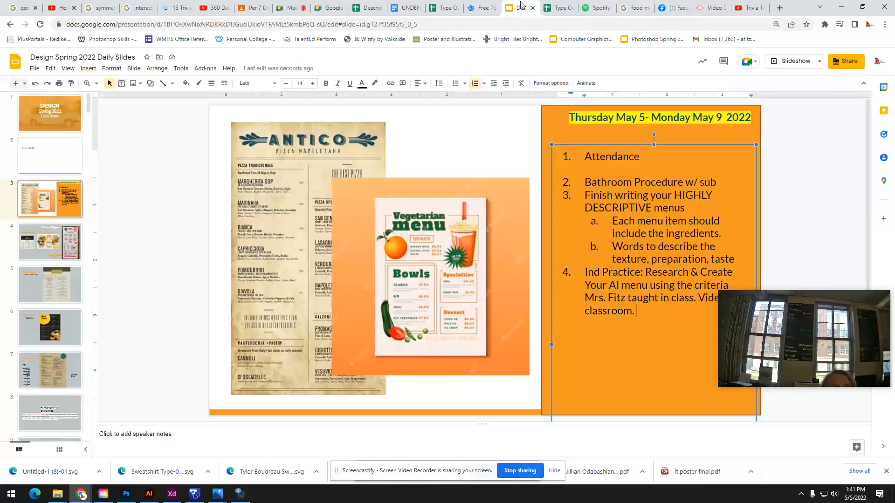
pyautogui.click(58, 245)
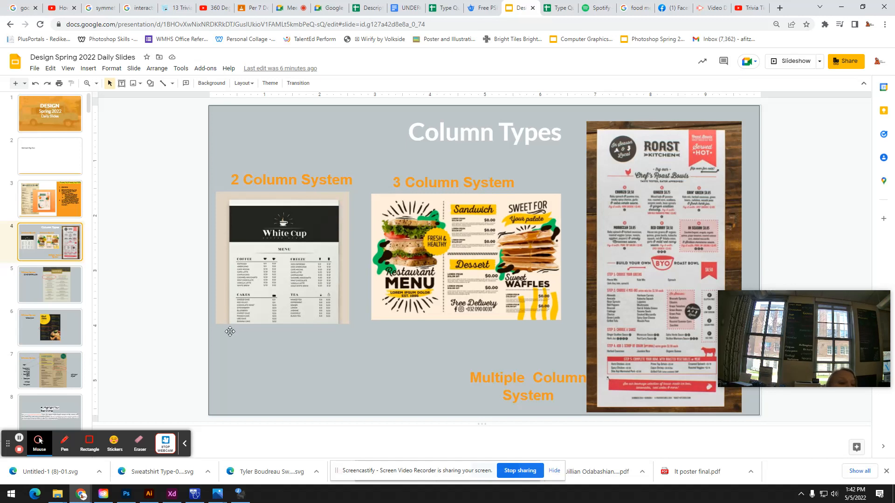
pyautogui.click(51, 295)
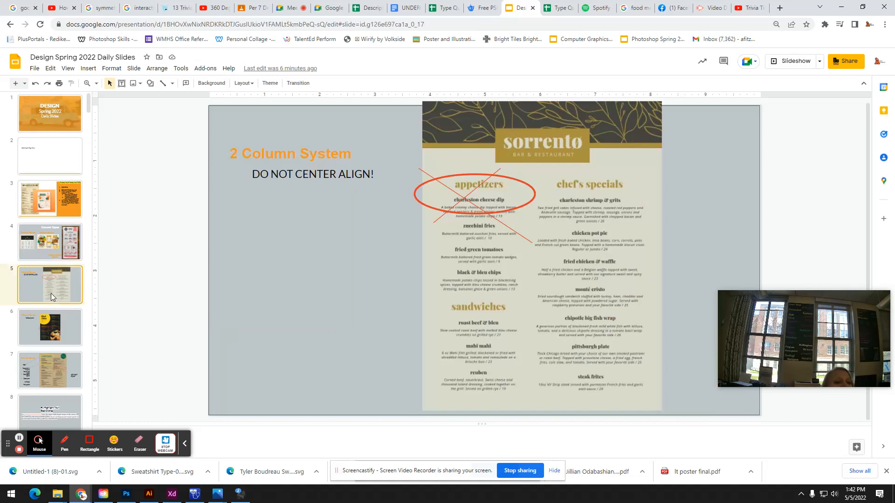
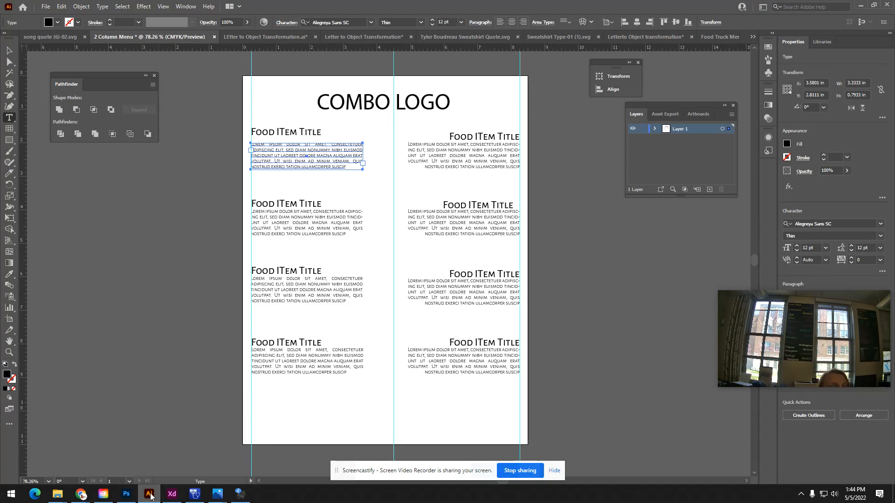
# Step: Return to the Food Truck Menu document in Illustrator, show the rulers, and place a vertical guide at about X 0.28 in
pyautogui.moveTo(150, 497)
pyautogui.click(753, 37)
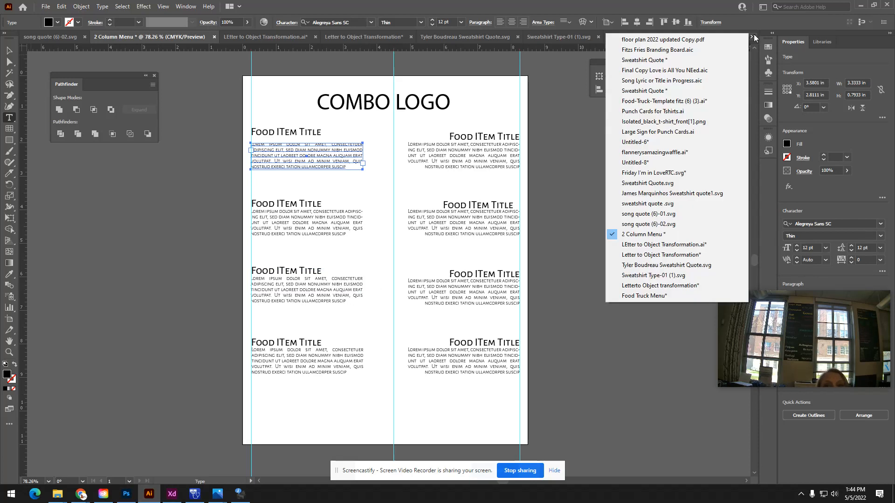
pyautogui.click(667, 295)
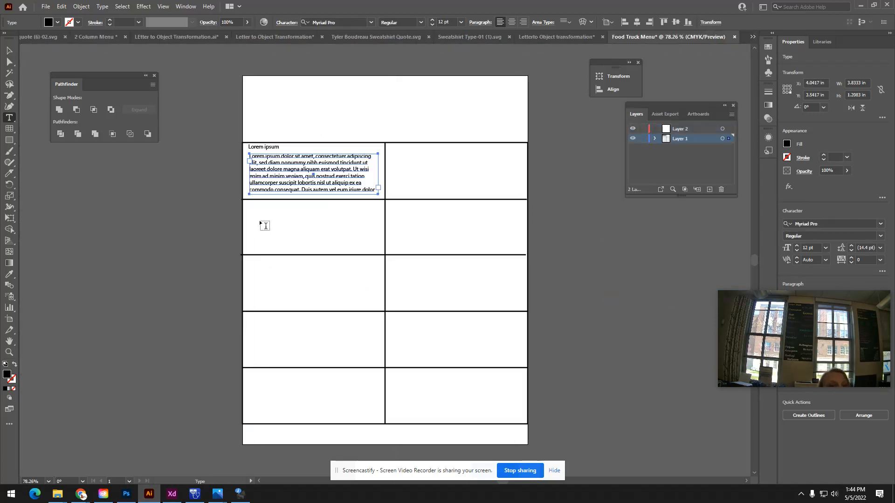
pyautogui.hotkey('ctrl', 'r')
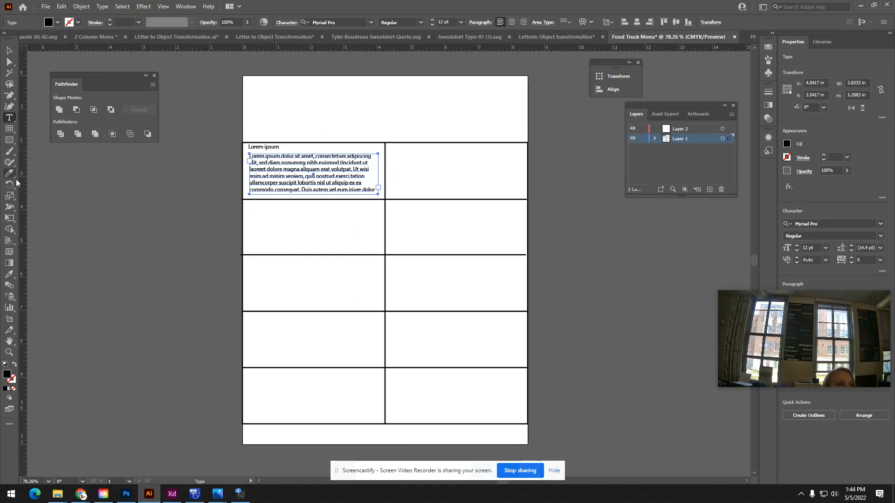
pyautogui.moveTo(173, 186); pyautogui.dragTo(252, 183)
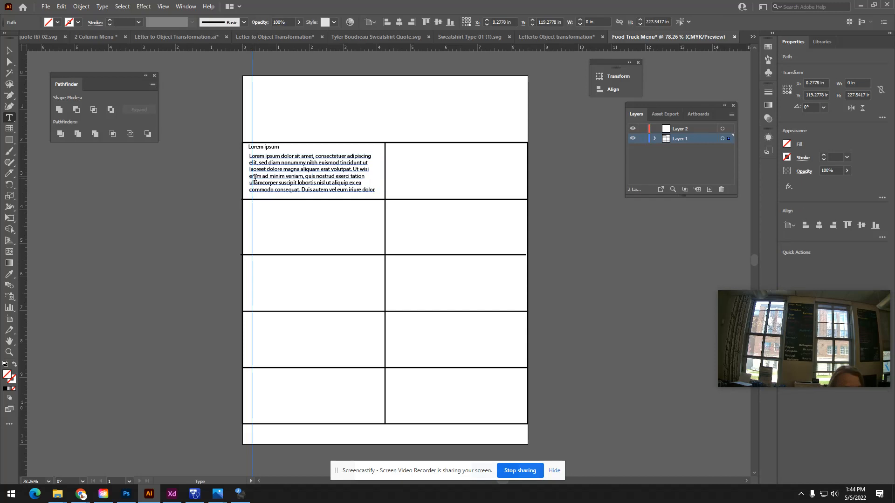
# Step: Place a second vertical guide just inside the page's right edge, mirroring the left margin guide
pyautogui.hotkey('ctrl', '1')
pyautogui.scroll(5, 278, 197)
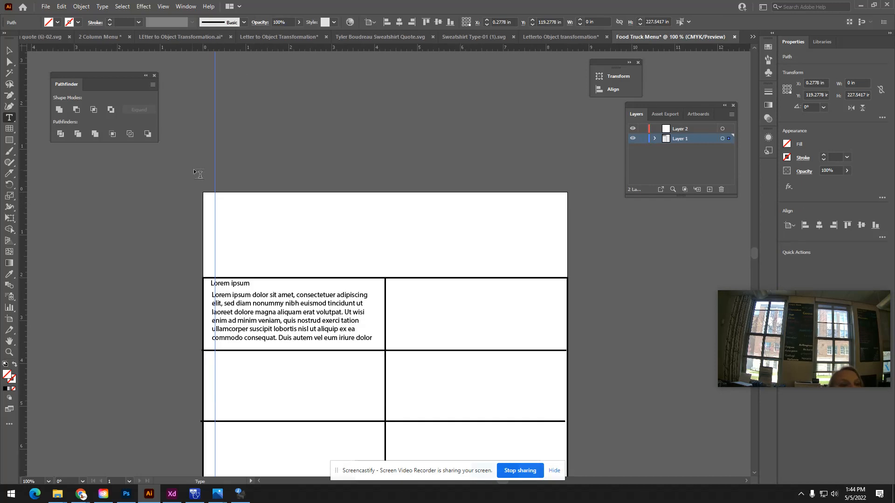
pyautogui.moveTo(215, 166); pyautogui.dragTo(219, 171)
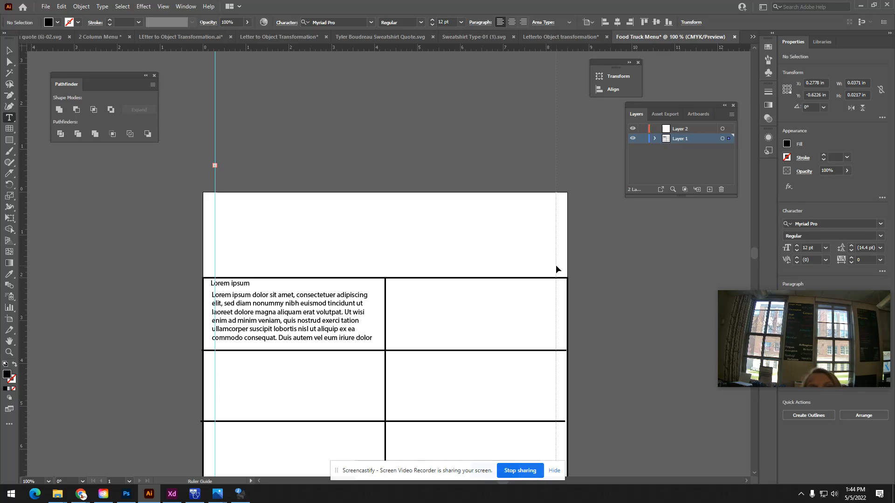
pyautogui.moveTo(557, 267); pyautogui.dragTo(557, 267)
# Step: Move the first cell's title and description text so their left edges sit on the left margin guide
pyautogui.scroll(-2, 588, 306)
pyautogui.click(10, 51)
pyautogui.moveTo(238, 228); pyautogui.dragTo(257, 251)
pyautogui.click(254, 250)
# Step: Set the first cell's Lorem ipsum title to 24 pt and apply small caps
pyautogui.click(239, 229)
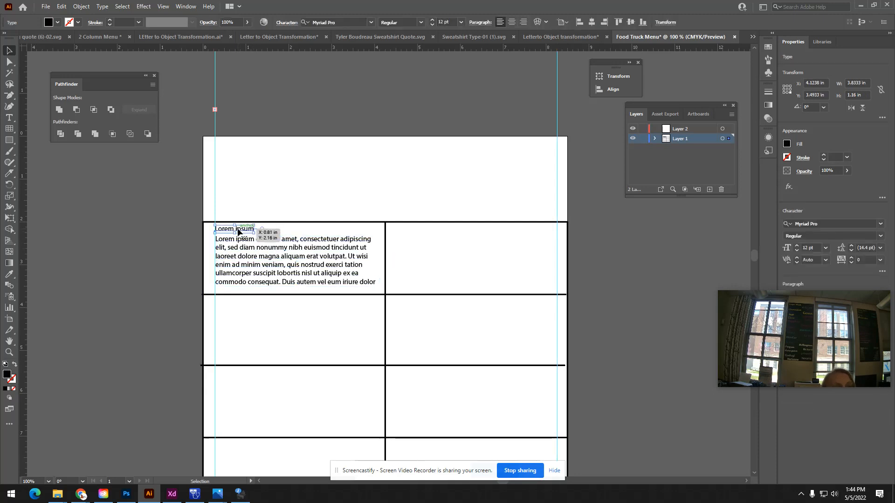
pyautogui.click(825, 248)
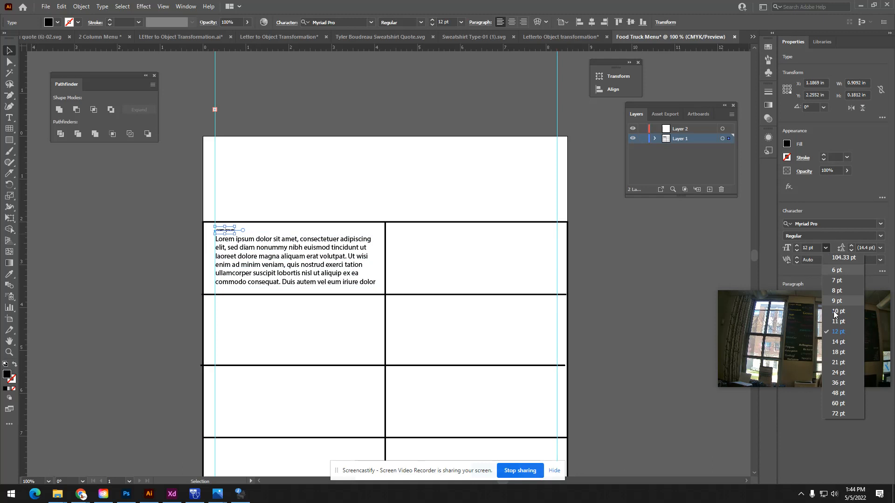
pyautogui.click(838, 372)
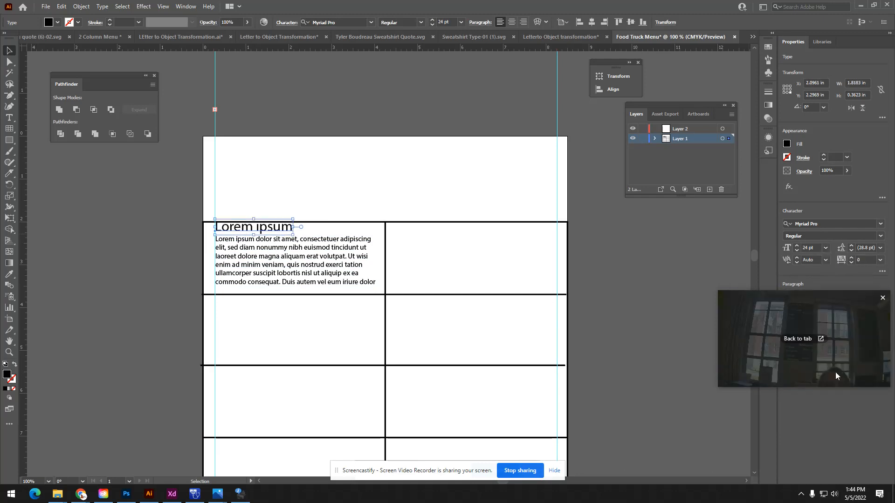
pyautogui.click(881, 272)
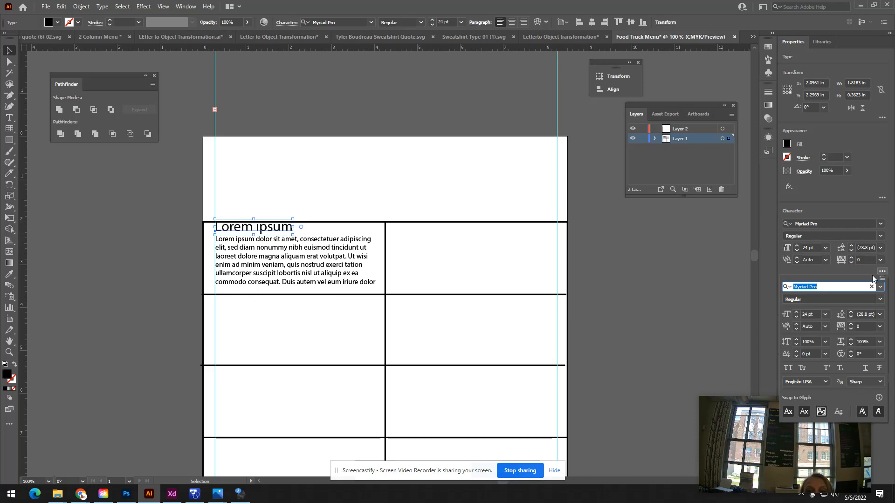
pyautogui.click(803, 369)
pyautogui.click(263, 228)
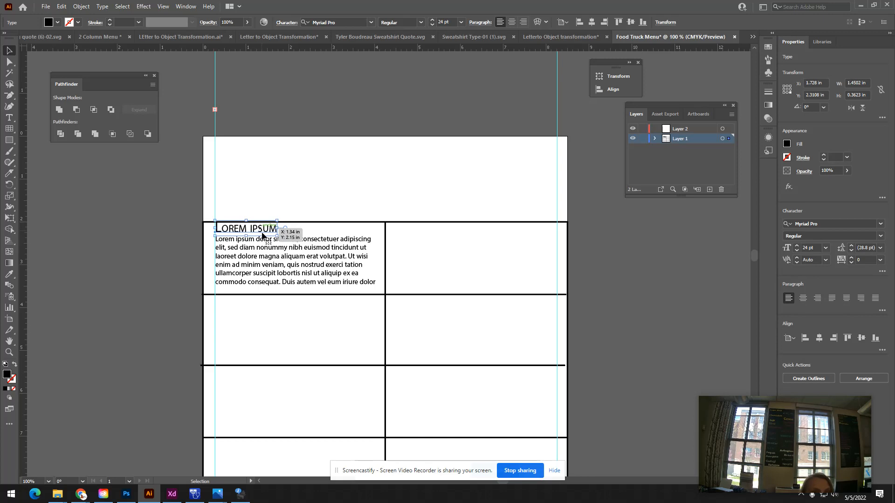
pyautogui.click(261, 255)
pyautogui.click(880, 235)
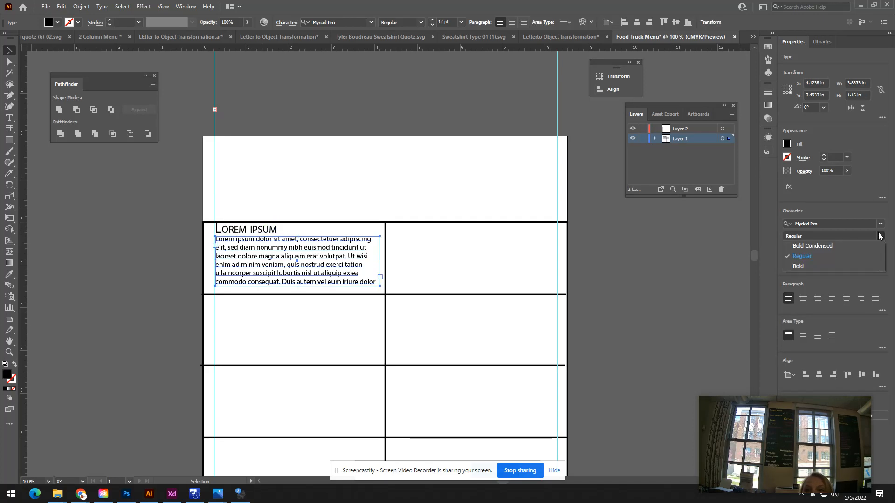
pyautogui.click(261, 264)
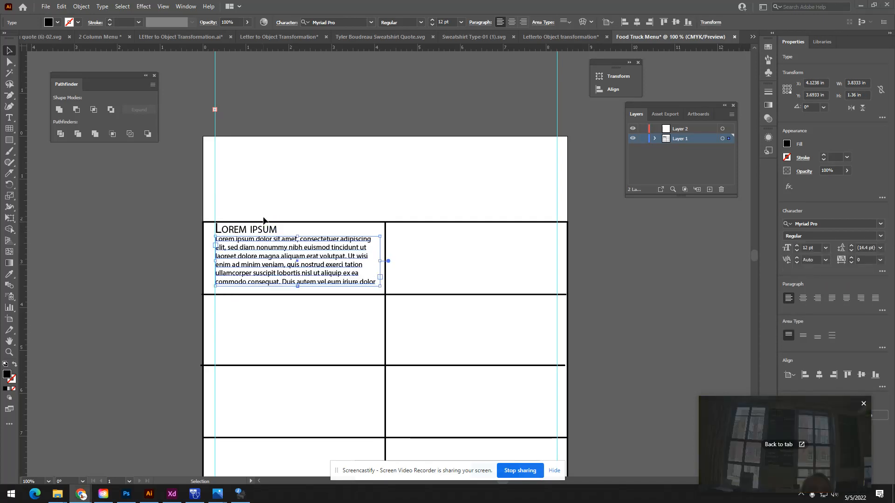
# Step: With the first cell's title selected, change the font list filter from Script to Sans Serif
pyautogui.click(263, 230)
pyautogui.click(880, 224)
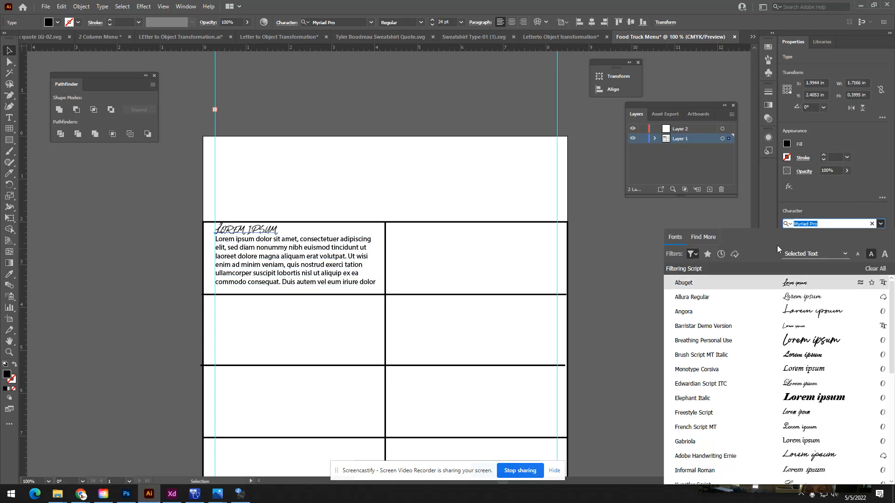
pyautogui.click(840, 204)
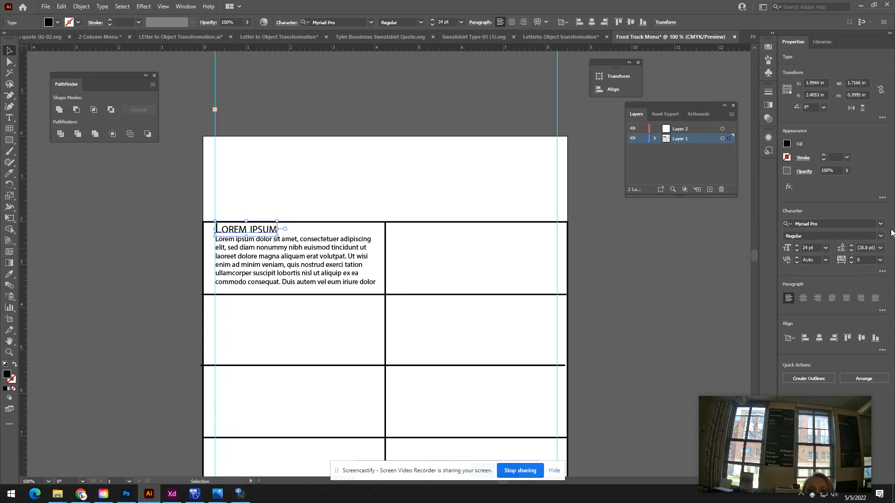
pyautogui.click(880, 224)
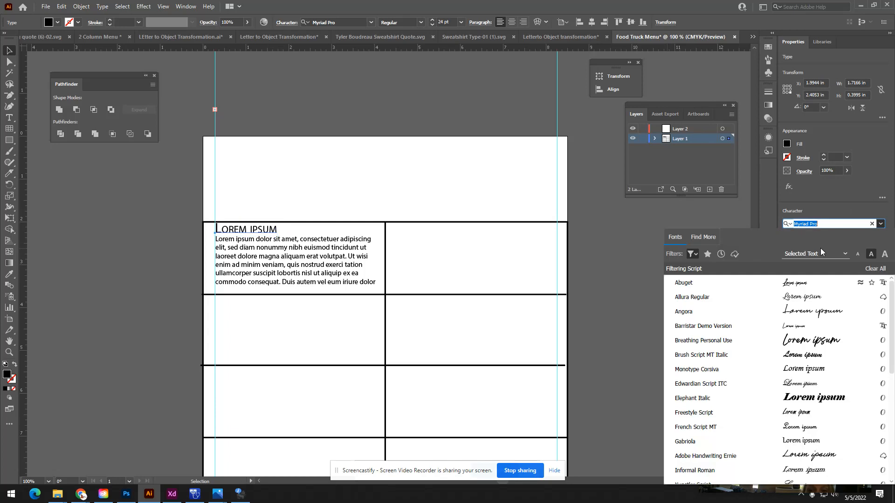
pyautogui.click(695, 255)
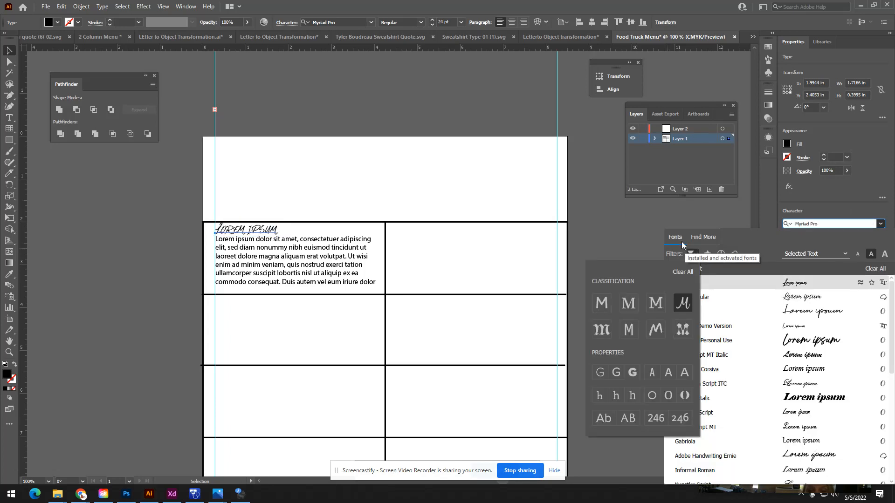
pyautogui.click(601, 303)
pyautogui.click(831, 215)
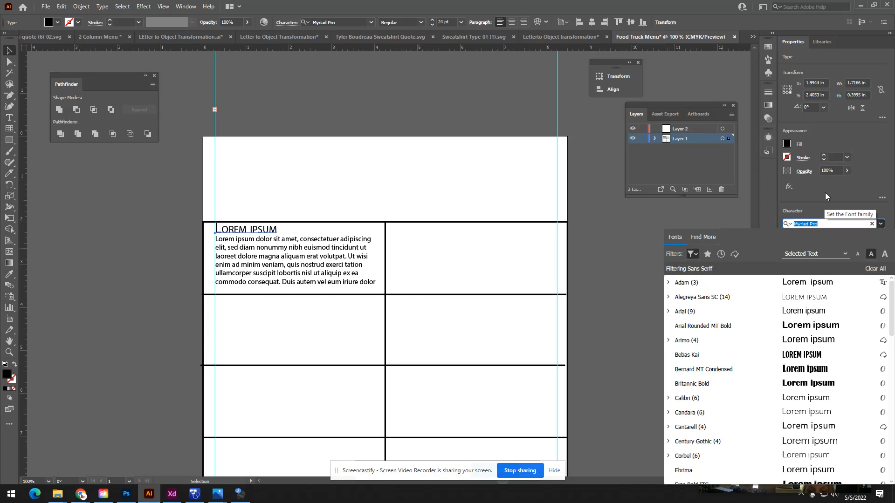
pyautogui.click(825, 194)
# Step: Set the first cell's title font to Arial Bold
pyautogui.click(880, 224)
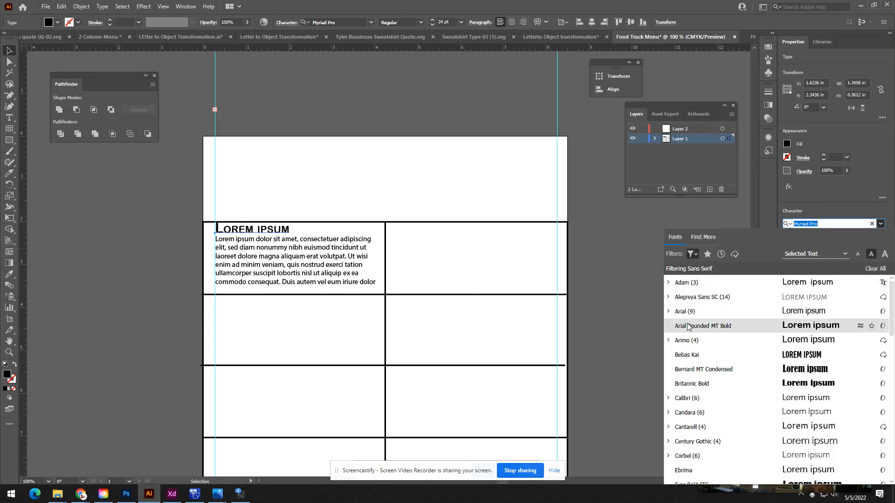
pyautogui.click(669, 341)
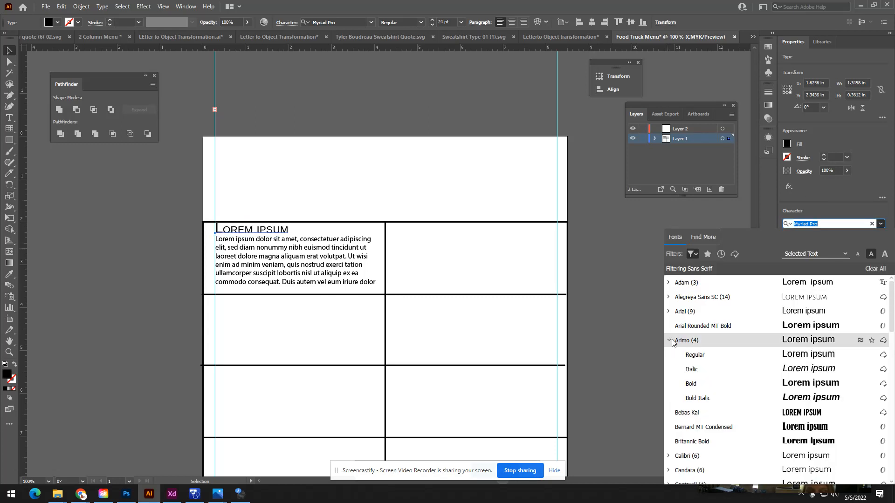
pyautogui.click(669, 341)
pyautogui.click(669, 311)
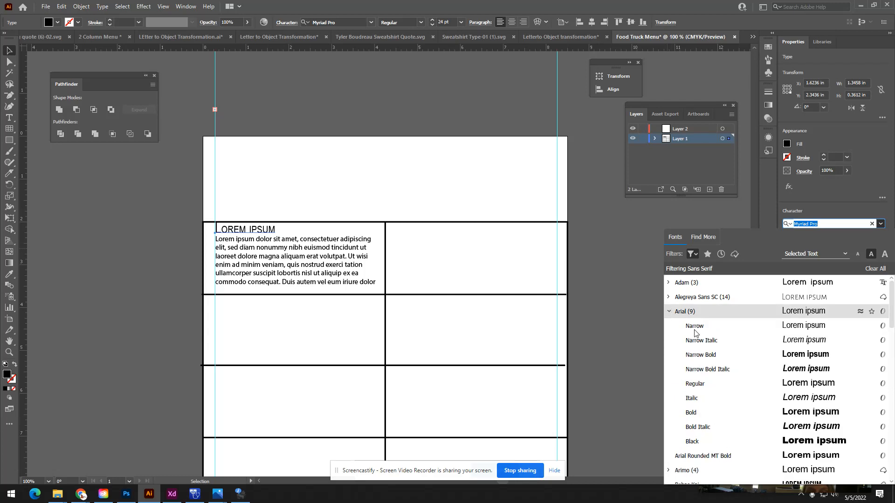
pyautogui.click(691, 412)
# Step: Set the first cell's description paragraph to Arial Regular
pyautogui.click(334, 275)
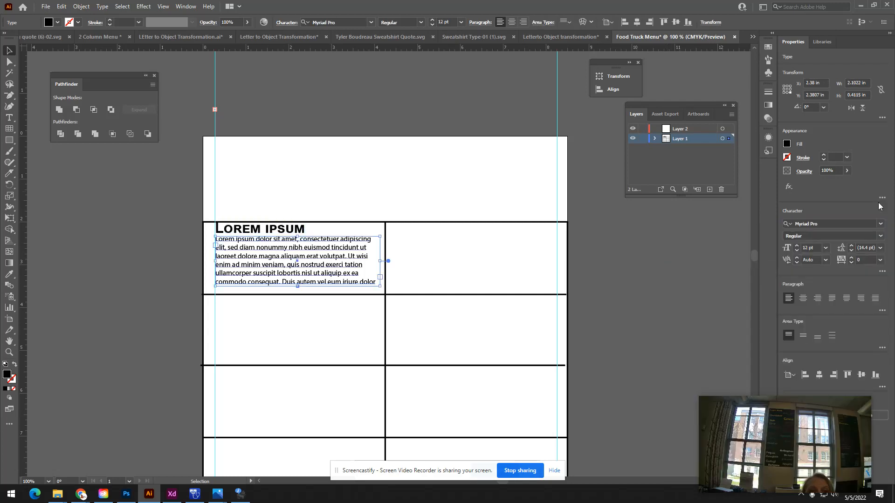
pyautogui.click(855, 223)
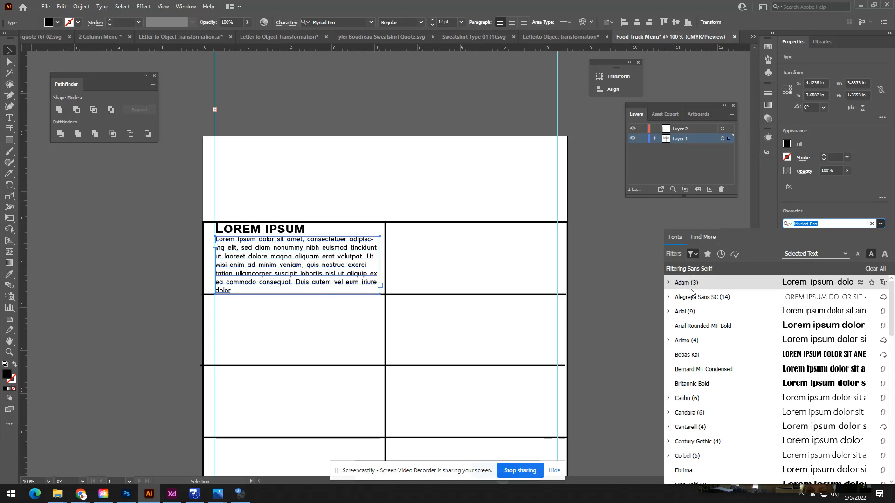
pyautogui.click(691, 314)
pyautogui.click(880, 237)
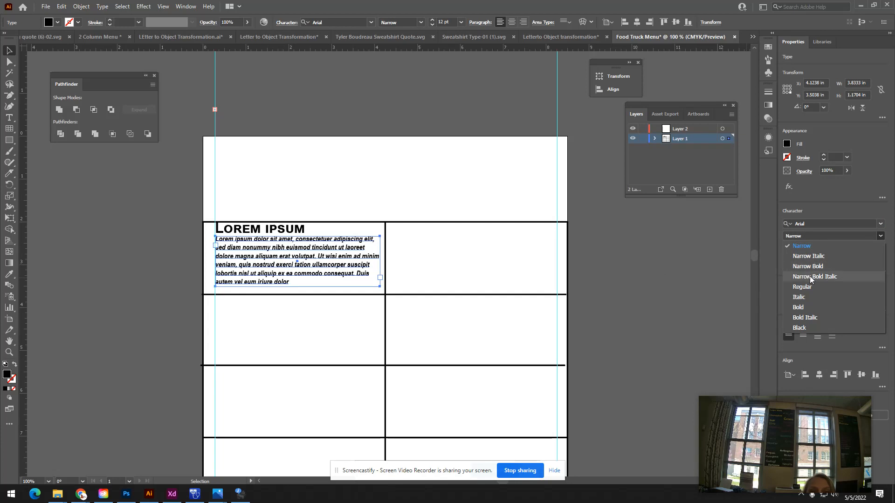
pyautogui.click(805, 287)
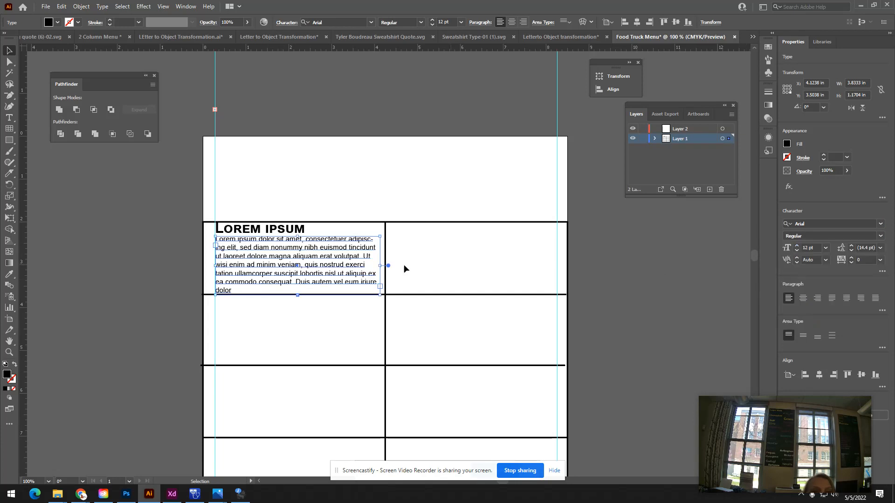
pyautogui.click(372, 201)
# Step: Duplicate the first cell's title and description paragraph straight down into the second row of the left column
pyautogui.click(310, 253)
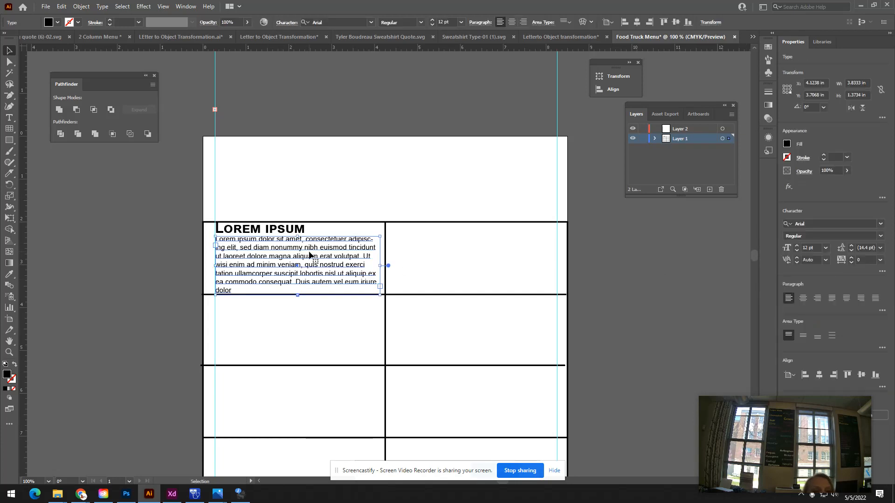
pyautogui.click(296, 232)
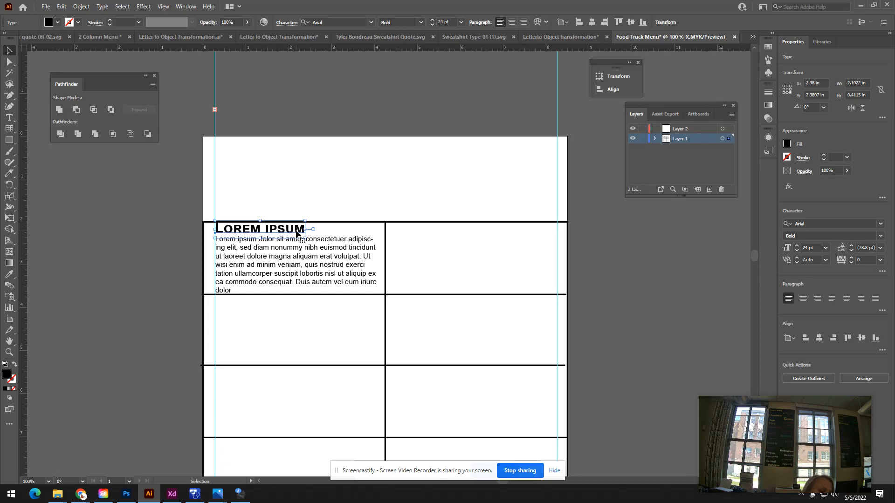
pyautogui.moveTo(296, 233); pyautogui.dragTo(299, 311)
pyautogui.moveTo(290, 259); pyautogui.dragTo(291, 335)
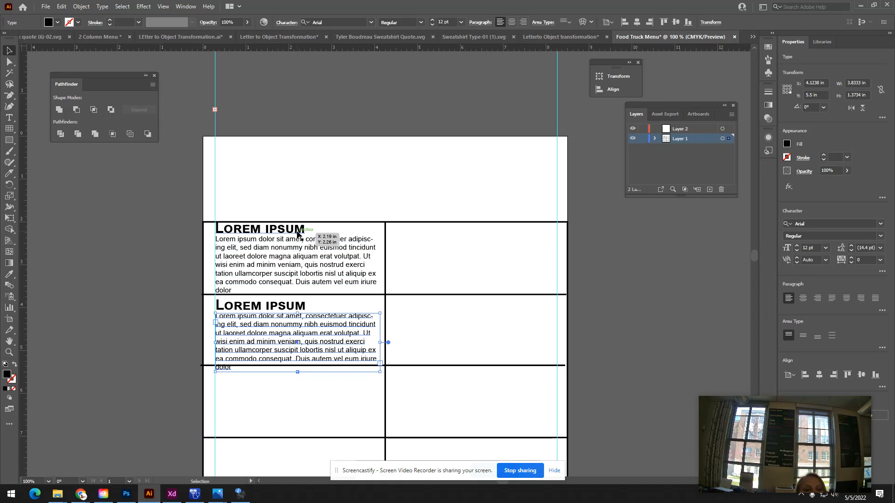
# Step: Justify the first cell's description paragraph with its last line aligned left
pyautogui.click(298, 237)
pyautogui.click(252, 264)
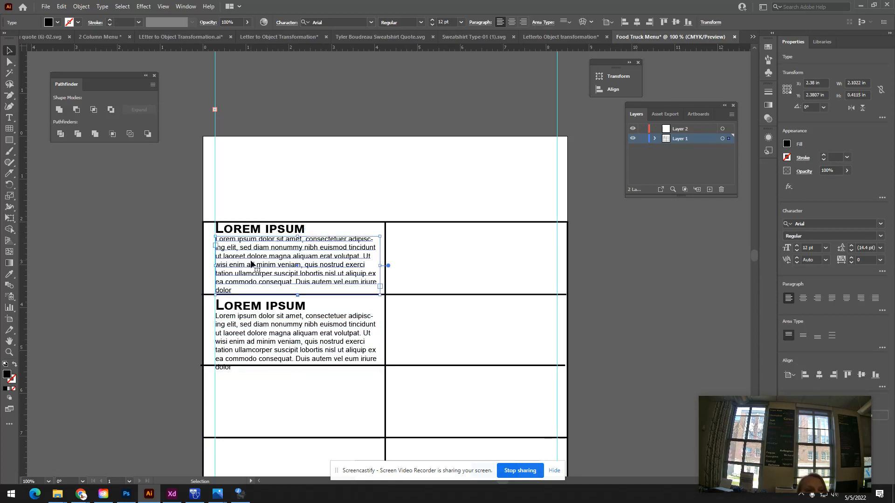
pyautogui.moveTo(788, 406); pyautogui.dragTo(717, 388)
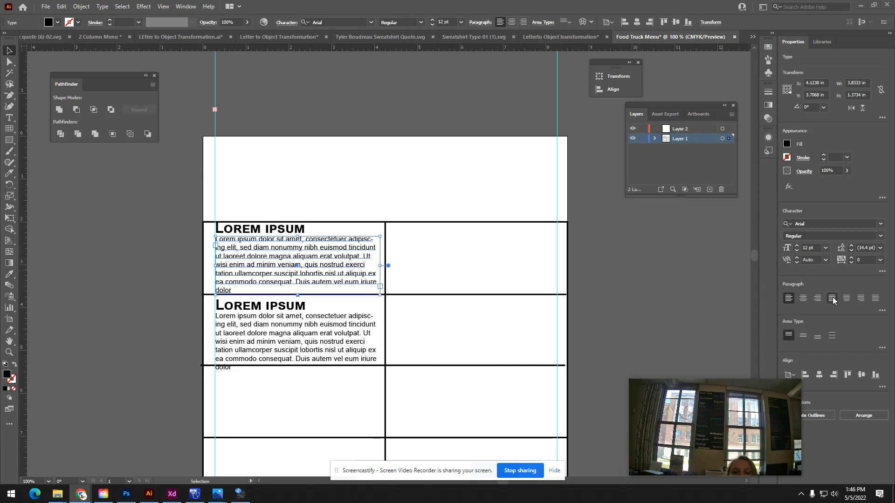
pyautogui.click(882, 311)
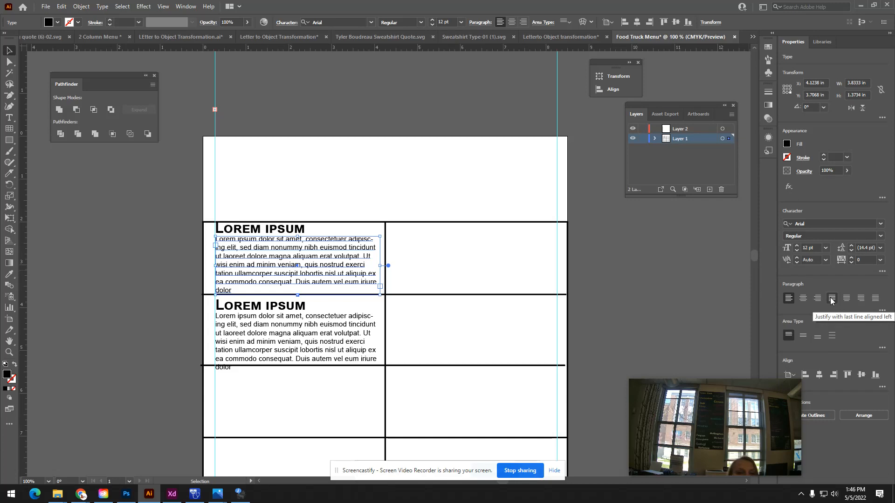
pyautogui.click(803, 298)
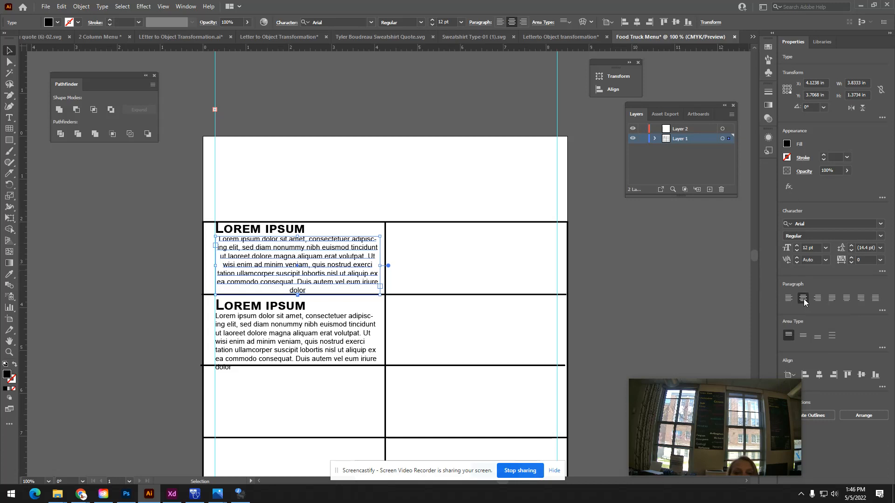
pyautogui.click(832, 298)
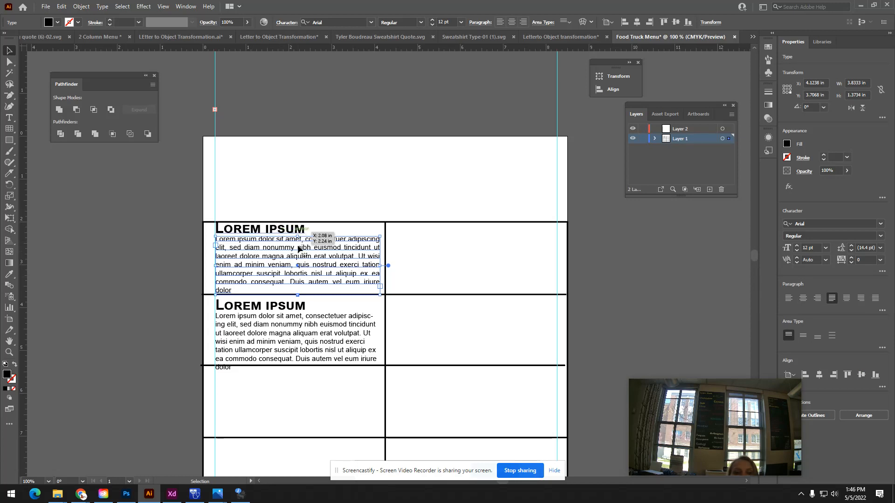
# Step: Duplicate the first cell's title and description into the right column's first cell, justifying the copied description with its last line aligned right
pyautogui.moveTo(298, 254); pyautogui.dragTo(479, 260)
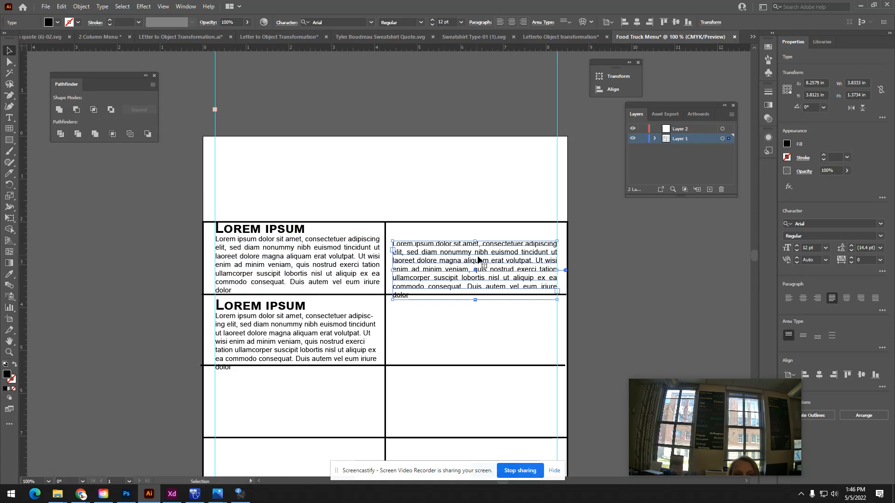
pyautogui.click(861, 298)
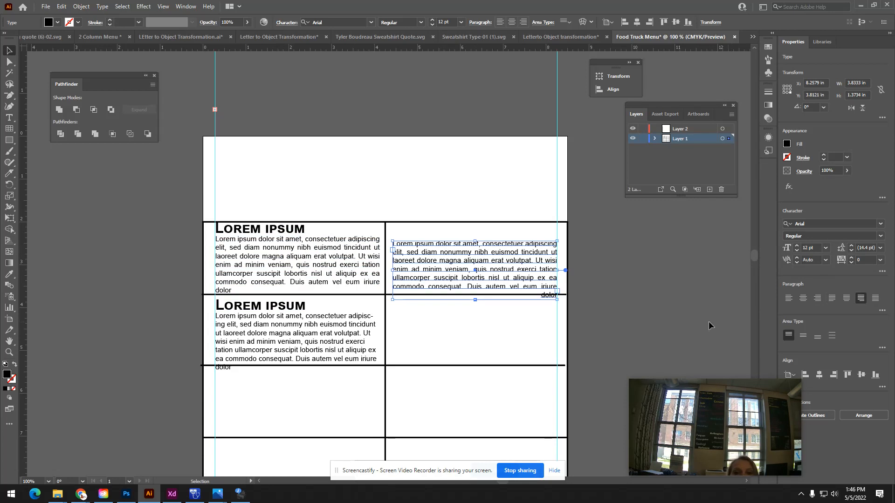
pyautogui.click(233, 235)
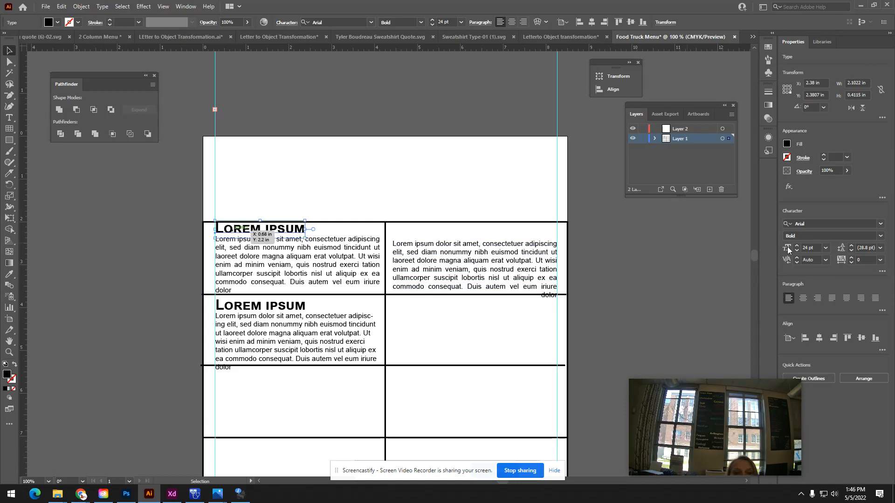
pyautogui.moveTo(254, 231); pyautogui.dragTo(504, 234)
# Step: Narrow both first-row description frames to about 3.57 in wide by pulling their inner edges away from the centre divider
pyautogui.click(411, 270)
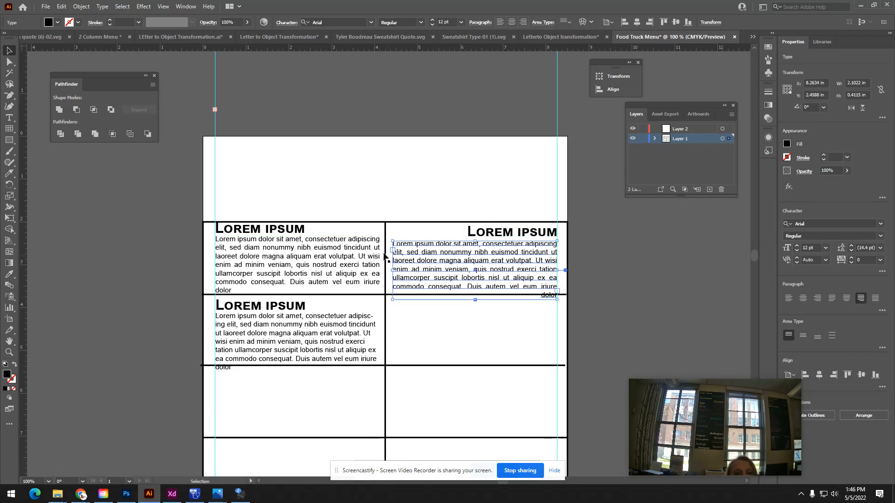
pyautogui.moveTo(392, 270)
pyautogui.mouseDown()
pyautogui.moveTo(399, 270)
pyautogui.moveTo(375, 265)
pyautogui.moveTo(395, 269)
pyautogui.mouseUp()
pyautogui.click(379, 265)
pyautogui.click(399, 266)
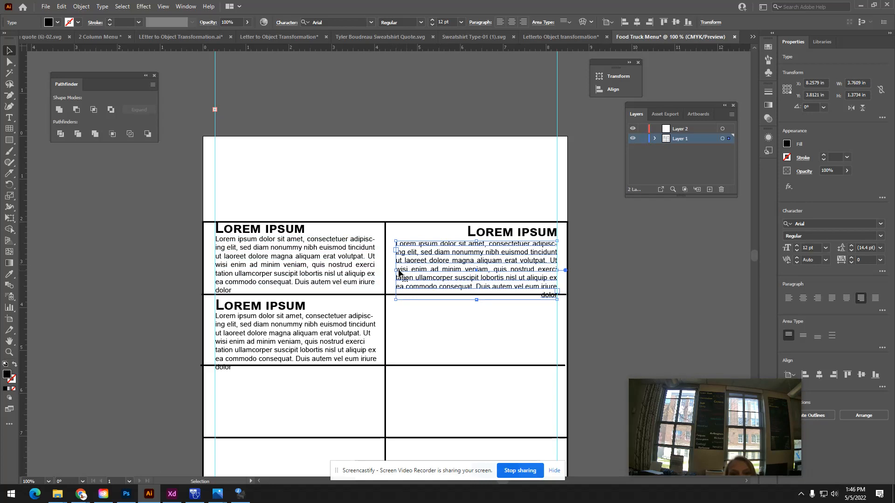
pyautogui.moveTo(395, 270); pyautogui.dragTo(399, 271)
pyautogui.click(371, 264)
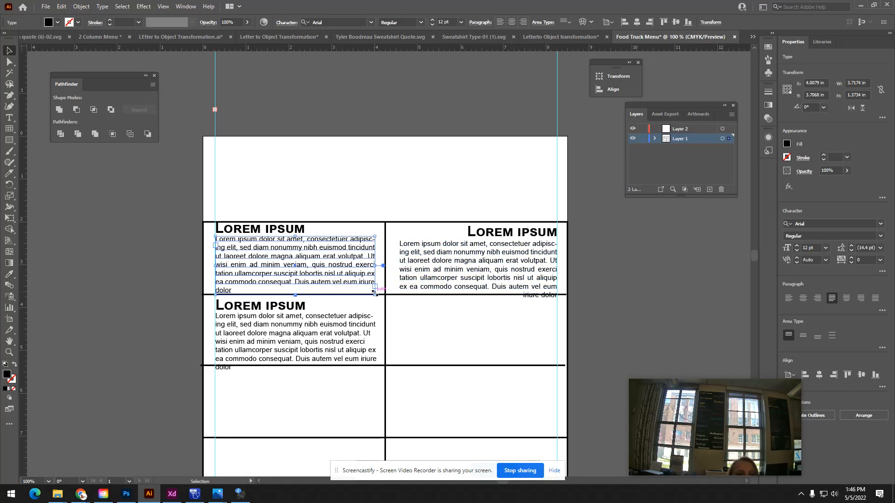
pyautogui.moveTo(377, 267); pyautogui.dragTo(404, 270)
pyautogui.click(414, 277)
pyautogui.click(287, 332)
pyautogui.click(470, 270)
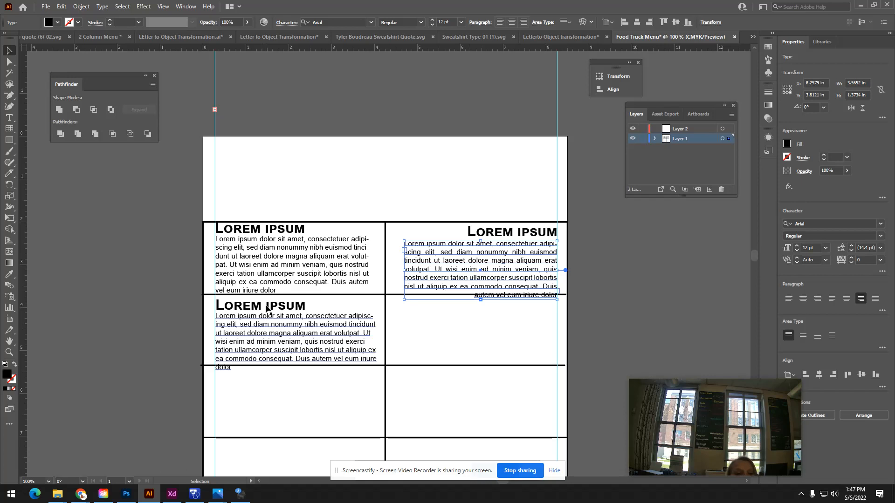
# Step: Within the grid group, lower the line under the first row to about Y 3.89 in and the line under the second row to about 5.73 in
pyautogui.click(269, 344)
pyautogui.keyDown('shift'); pyautogui.click(271, 335); pyautogui.keyUp('shift')
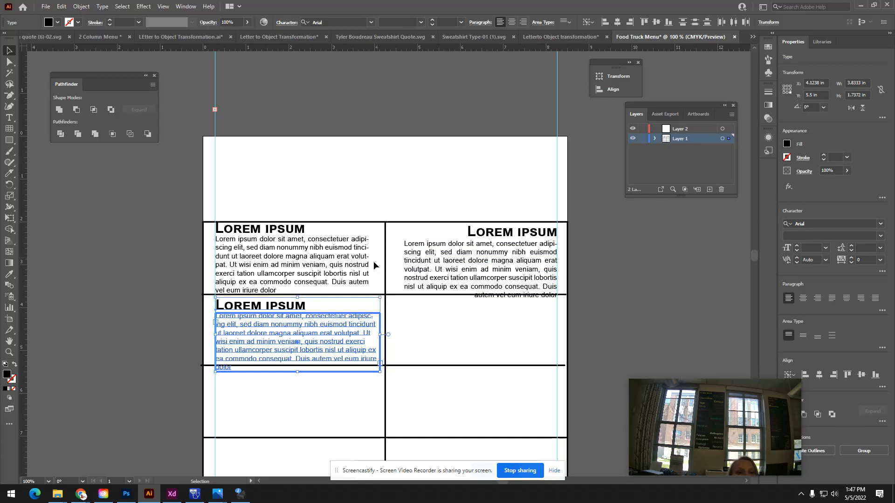
pyautogui.click(389, 292)
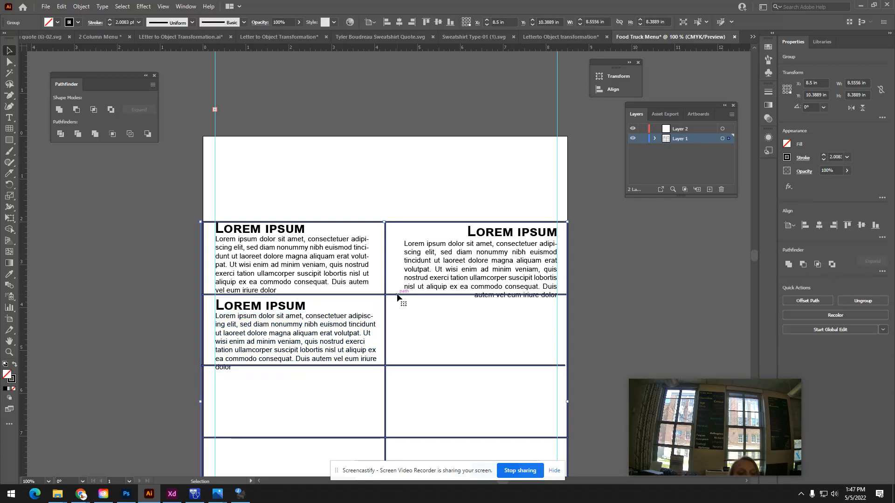
pyautogui.doubleClick(397, 293)
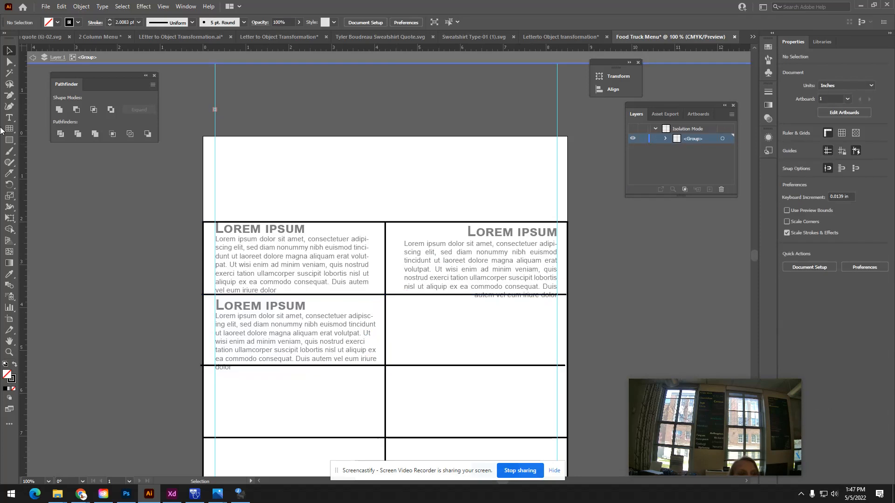
pyautogui.click(9, 61)
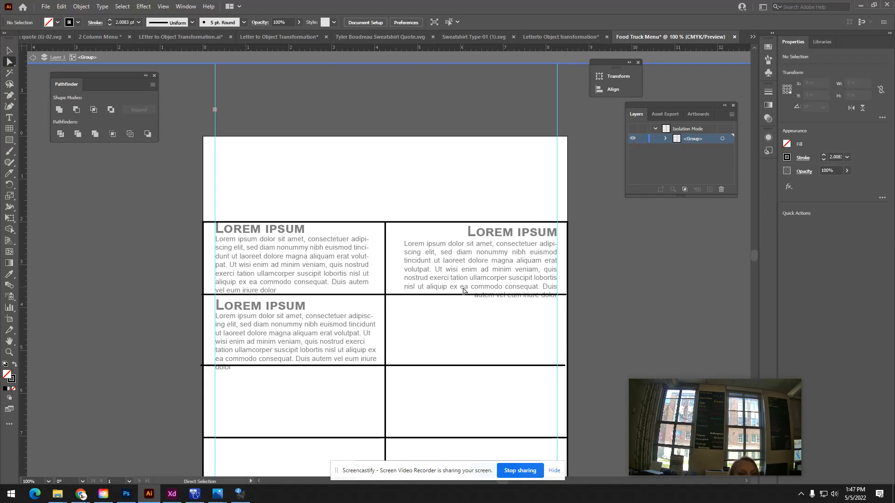
pyautogui.click(399, 295)
pyautogui.moveTo(400, 294); pyautogui.dragTo(401, 303)
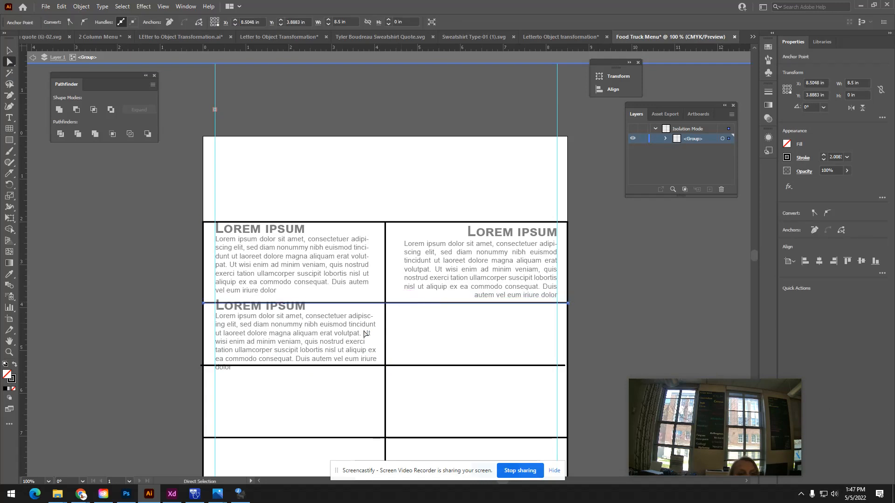
pyautogui.moveTo(409, 368); pyautogui.dragTo(407, 381)
pyautogui.click(8, 51)
pyautogui.doubleClick(103, 310)
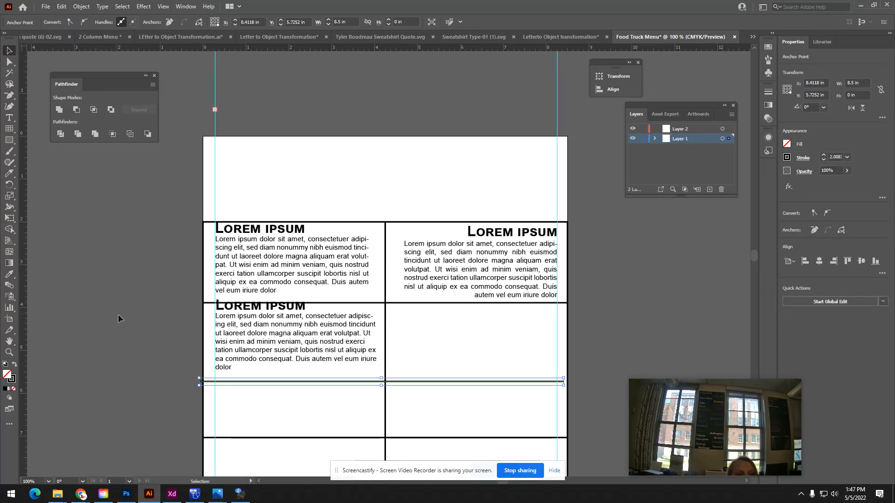
# Step: Nudge the second row's title and description down together to about Y 5.68 in, inside their enlarged cell
pyautogui.click(299, 330)
pyautogui.press('Down')
pyautogui.press('Down')
pyautogui.press('Down')
pyautogui.press('Down')
pyautogui.press('Down')
pyautogui.press('Down')
pyautogui.press('Down')
pyautogui.press('Down')
pyautogui.press('Down')
pyautogui.press('Down')
pyautogui.press('Down')
pyautogui.press('Down')
pyautogui.press('Down')
pyautogui.press('Down')
pyautogui.press('Down')
pyautogui.press('Up')
pyautogui.press('Up')
pyautogui.press('Up')
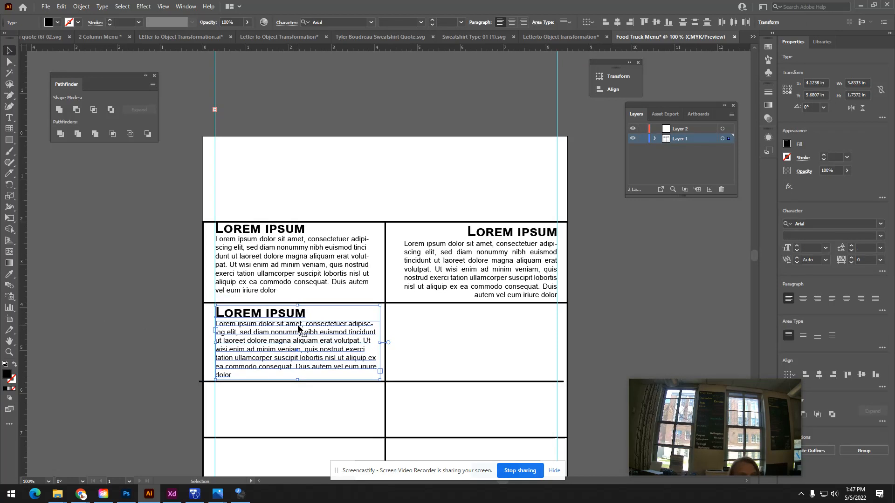
pyautogui.click(423, 334)
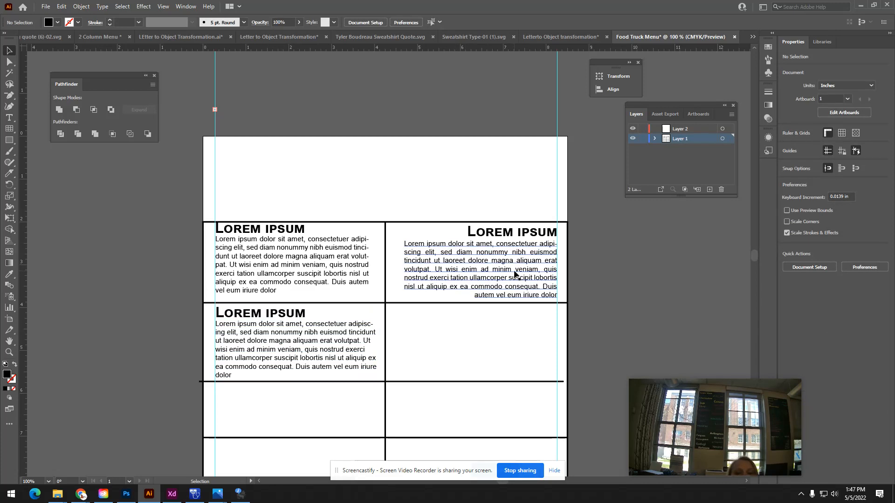
# Step: Turn off hyphenation for the right column's first-row description
pyautogui.click(526, 264)
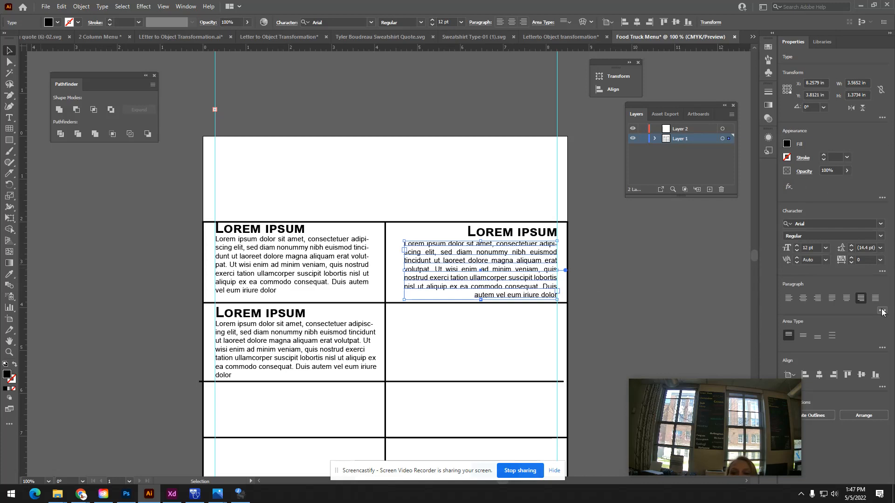
pyautogui.moveTo(752, 424); pyautogui.dragTo(704, 445)
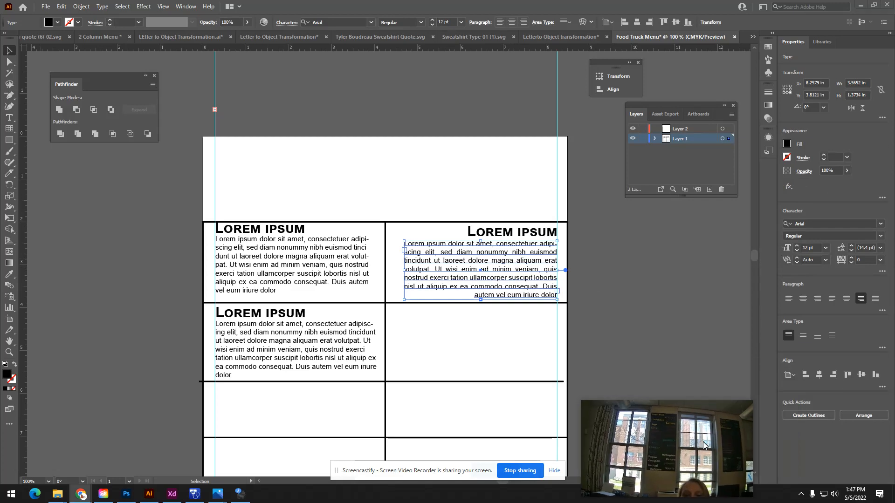
pyautogui.click(881, 311)
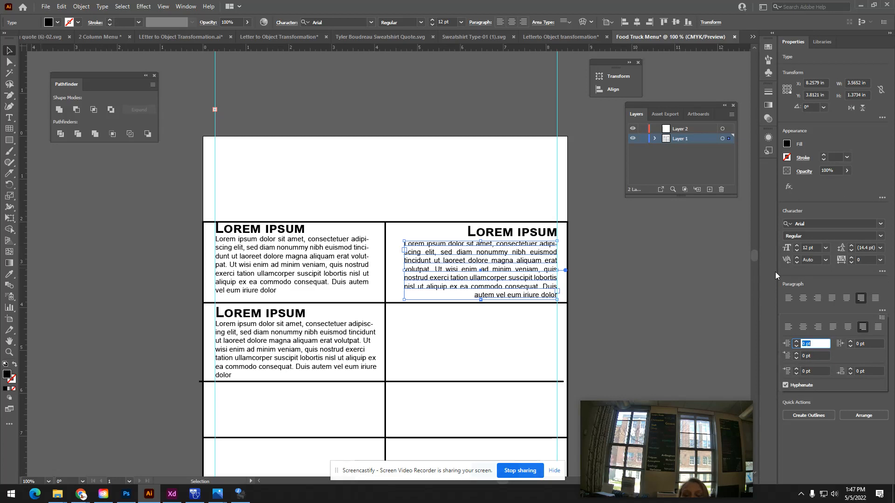
pyautogui.click(881, 310)
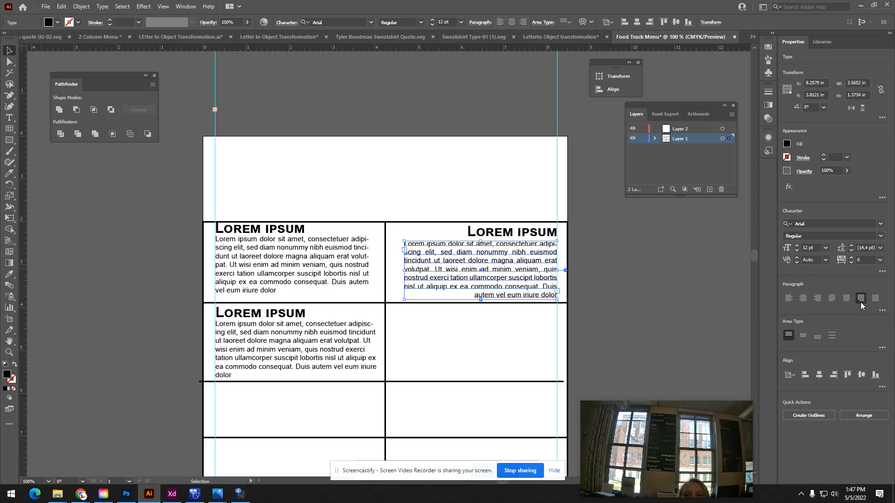
pyautogui.click(881, 310)
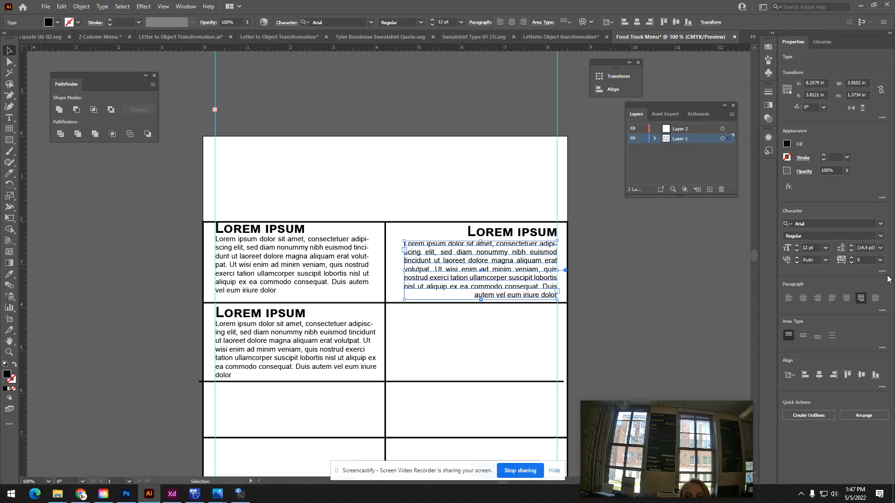
pyautogui.click(881, 311)
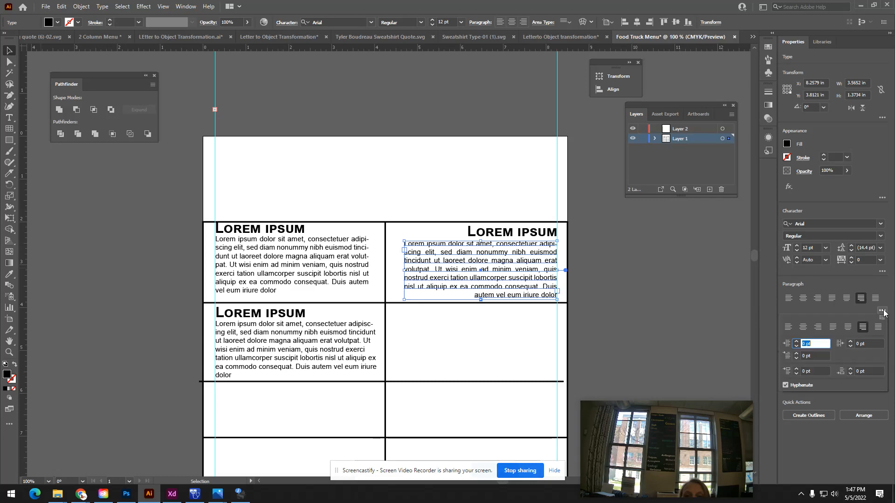
pyautogui.click(786, 385)
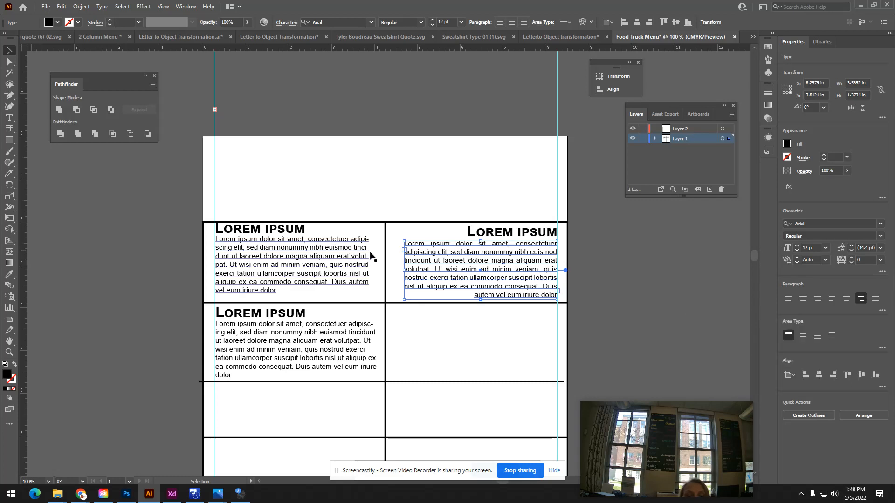
# Step: Switch hyphenation on and off again for the right column's description to compare the line breaks
pyautogui.click(881, 310)
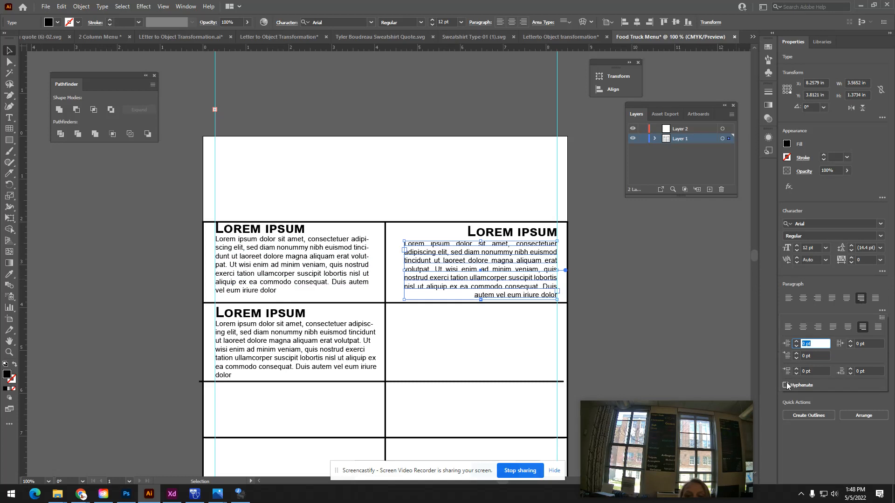
pyautogui.click(785, 385)
pyautogui.click(785, 385)
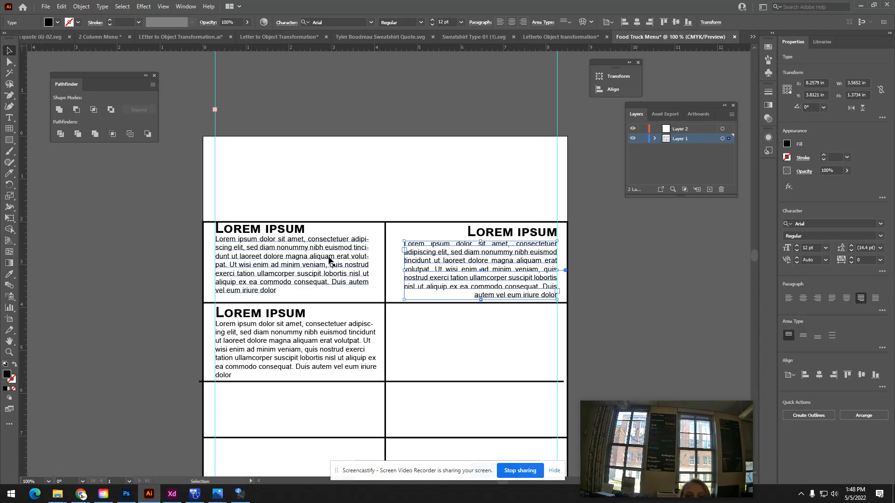
pyautogui.click(882, 311)
pyautogui.click(786, 385)
pyautogui.click(786, 386)
# Step: Turn off hyphenation for the left column's first-row and second-row descriptions
pyautogui.click(303, 275)
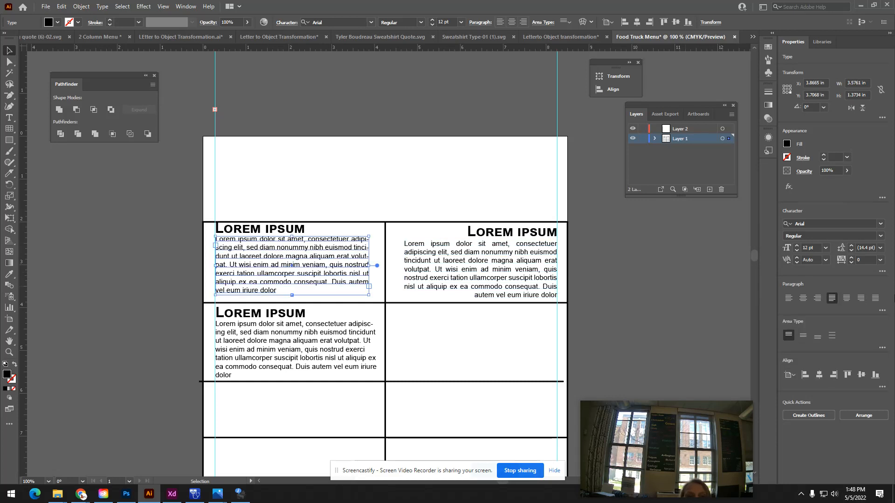
pyautogui.click(882, 310)
pyautogui.click(785, 385)
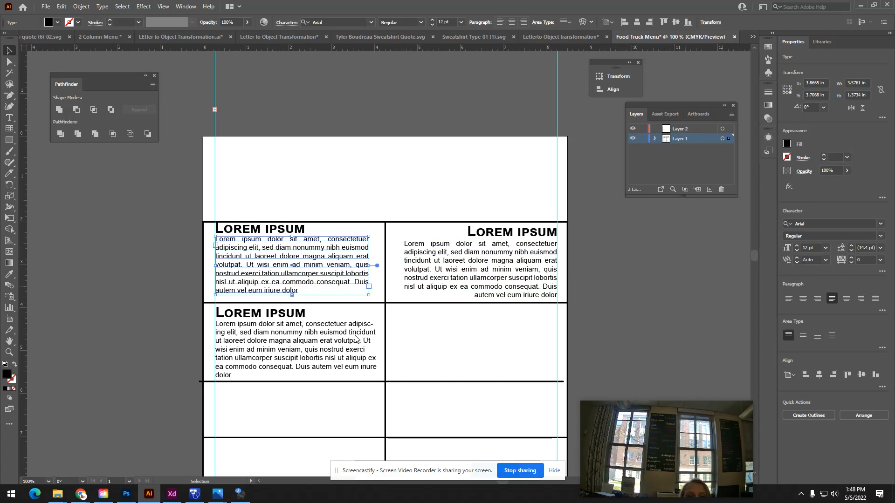
pyautogui.click(369, 337)
pyautogui.click(882, 311)
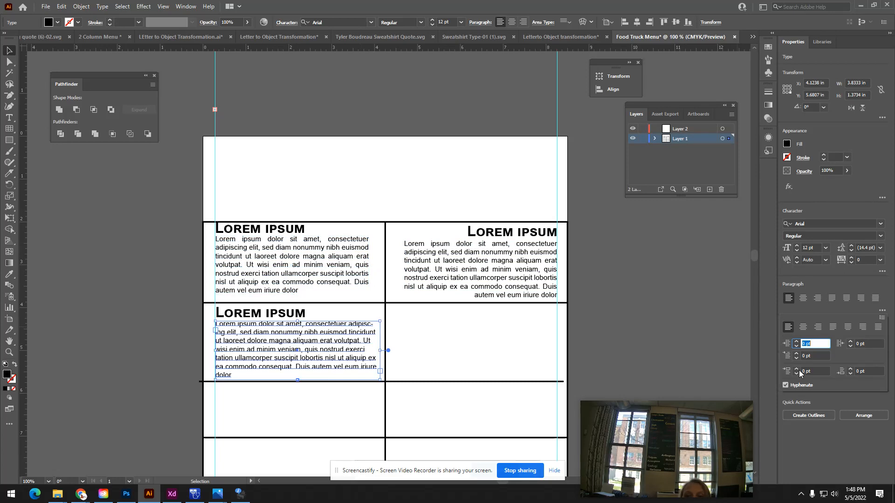
pyautogui.click(784, 385)
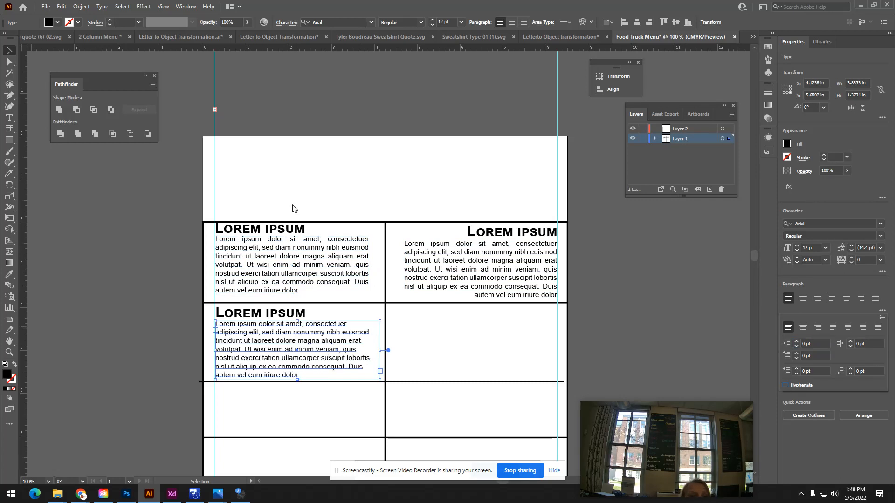
pyautogui.click(298, 260)
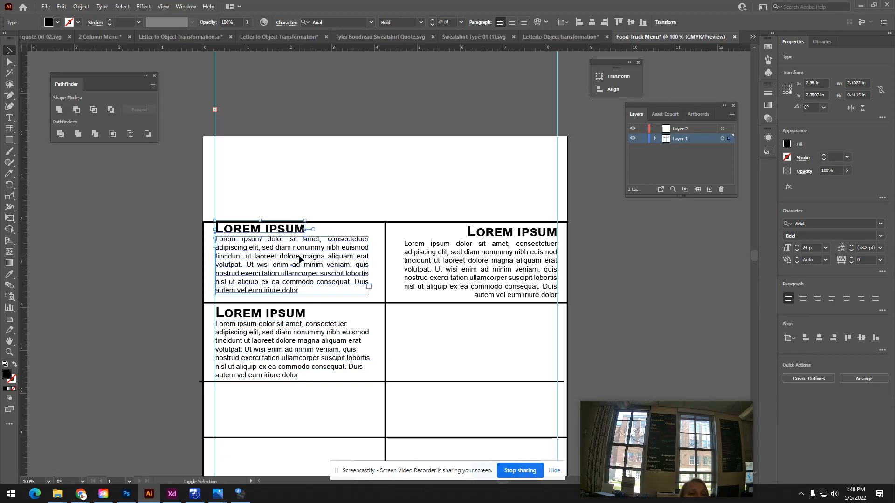
pyautogui.click(142, 240)
pyautogui.scroll(-5, 141, 238)
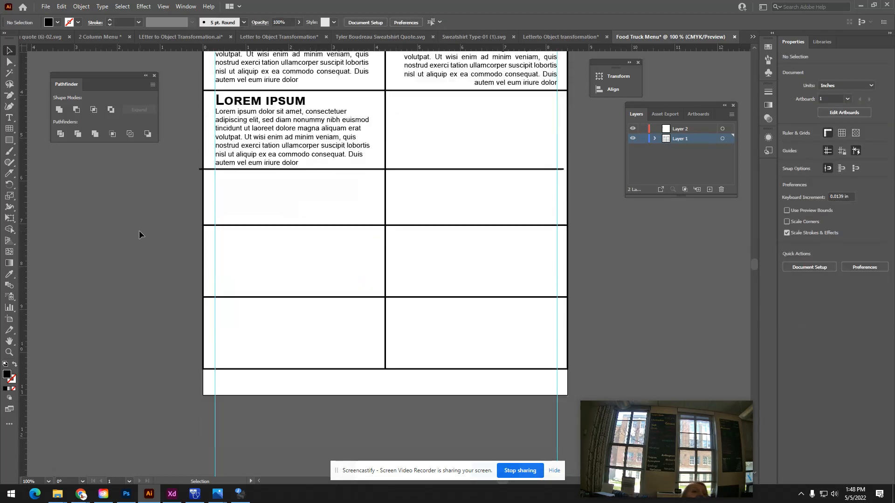
pyautogui.scroll(3, 133, 214)
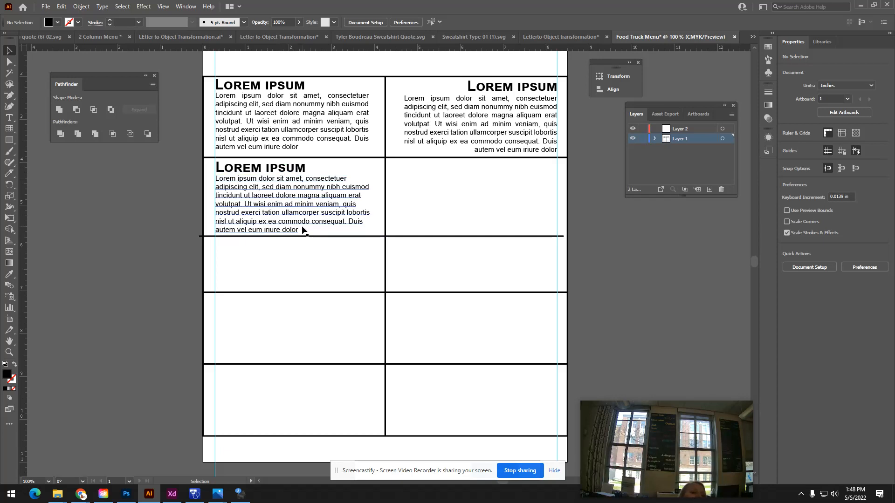
pyautogui.scroll(2, 282, 147)
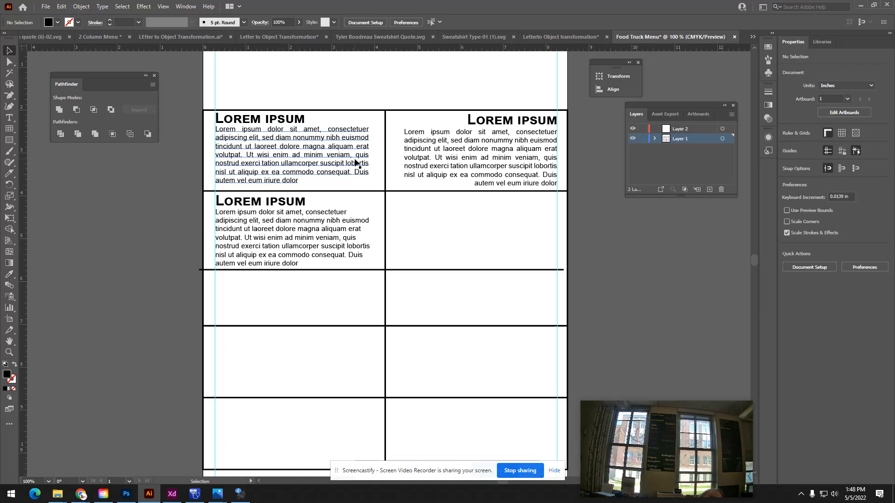
pyautogui.scroll(3, 355, 162)
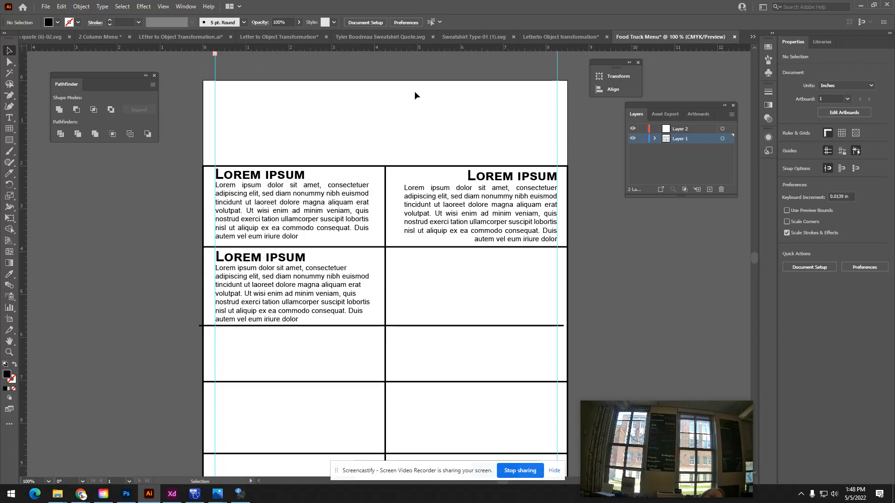
pyautogui.scroll(-5, 421, 154)
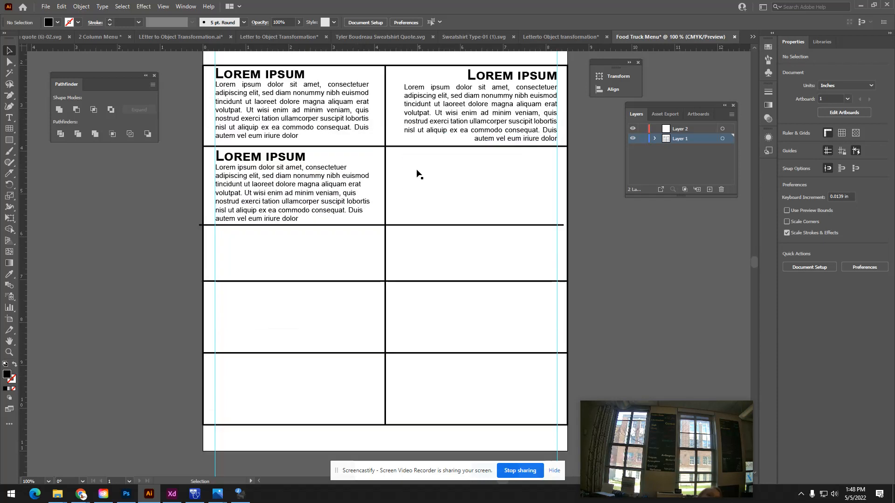
pyautogui.scroll(-2, 419, 174)
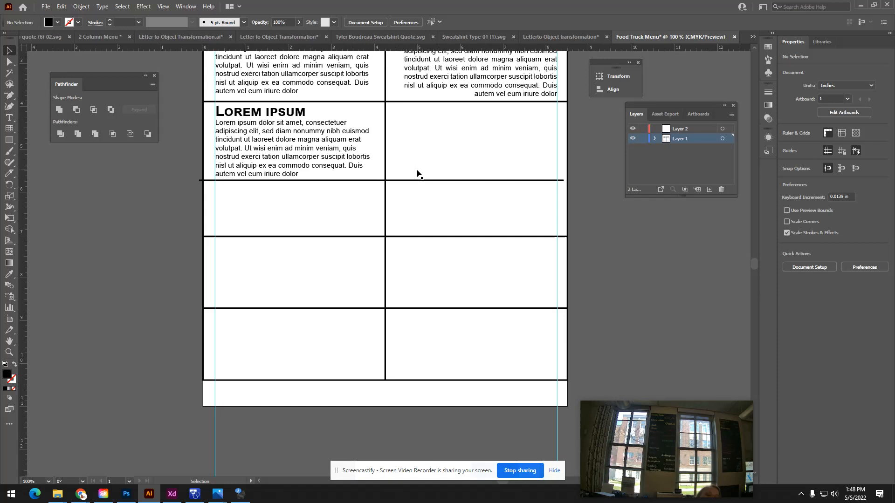
pyautogui.scroll(4, 306, 263)
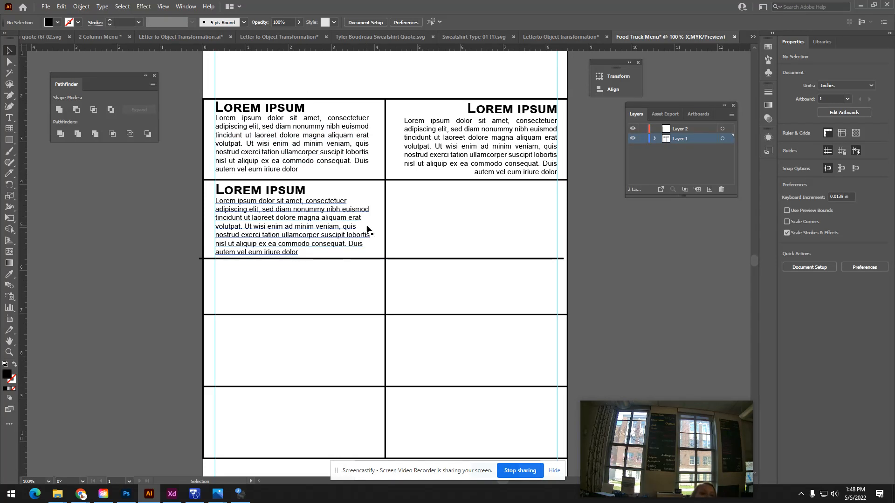
# Step: Try justifying the second-row description with its last line aligned left and narrowing its text frame to about 3.58 in
pyautogui.click(319, 235)
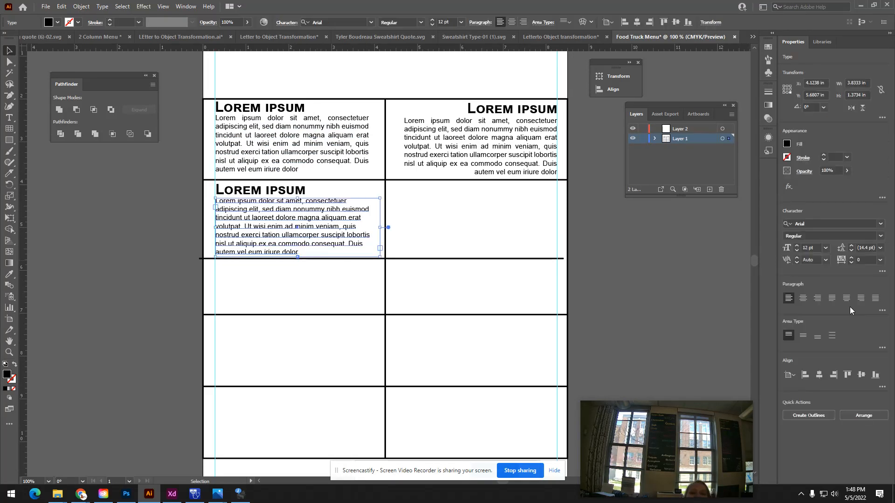
pyautogui.click(833, 301)
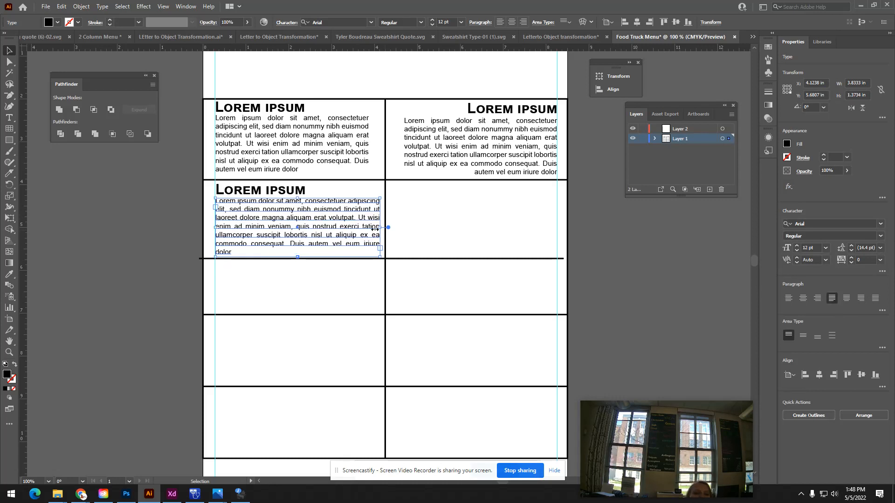
pyautogui.moveTo(380, 227); pyautogui.dragTo(369, 228)
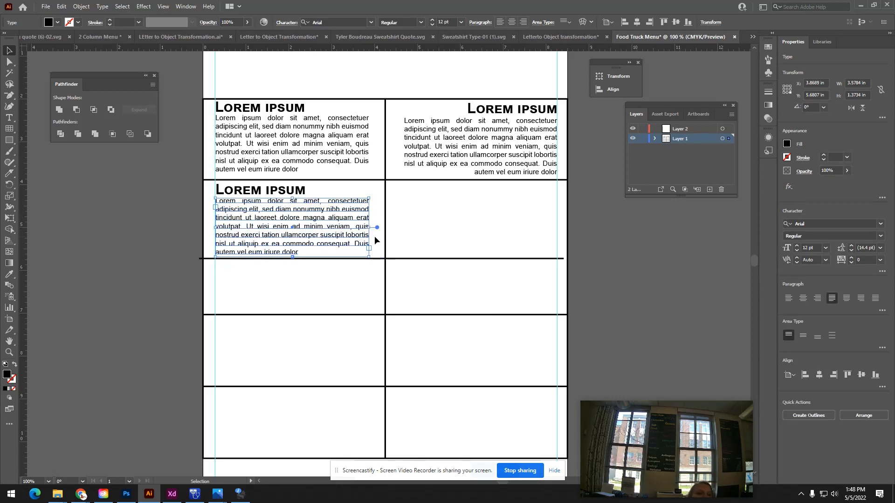
pyautogui.click(374, 236)
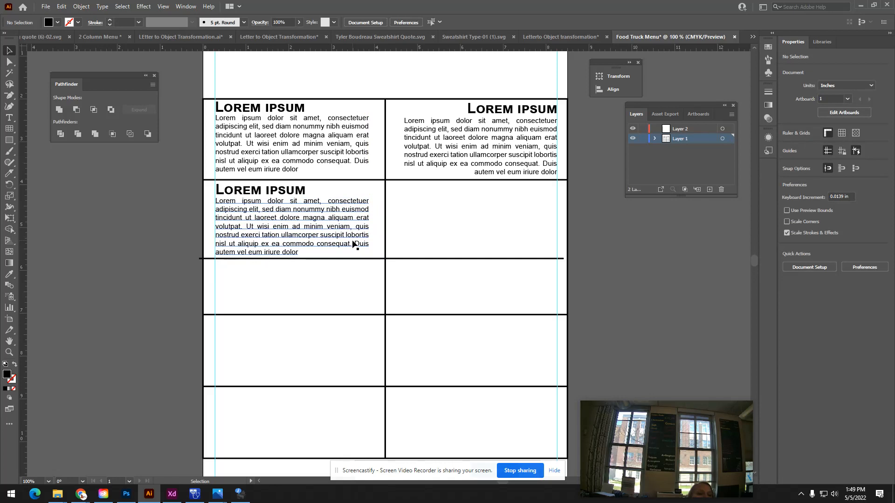
# Step: Undo the second-row description's frame resizing and justification
pyautogui.hotkey('ctrl', 'z')
pyautogui.hotkey('ctrl', 'z')
pyautogui.hotkey('ctrl', 'z')
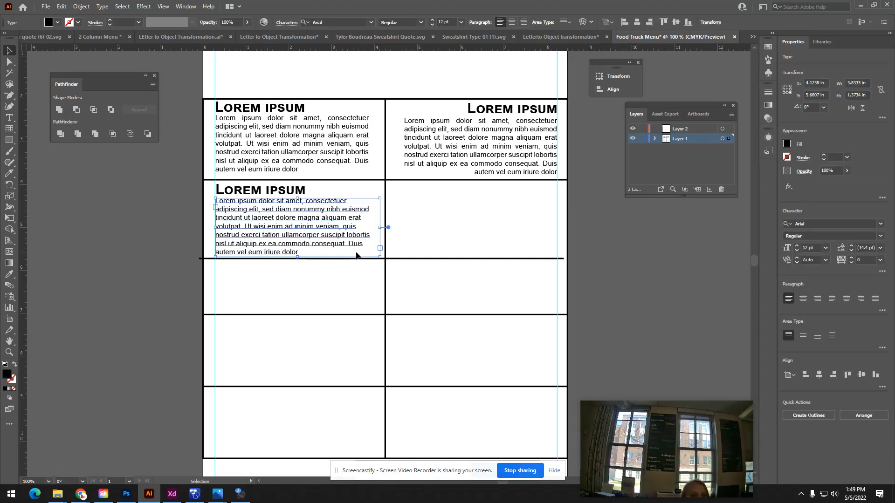
# Step: Justify the second-row description with the last line left-aligned, and narrow its frame to match the first-row description above
pyautogui.click(832, 301)
pyautogui.moveTo(377, 230); pyautogui.dragTo(369, 230)
pyautogui.click(418, 246)
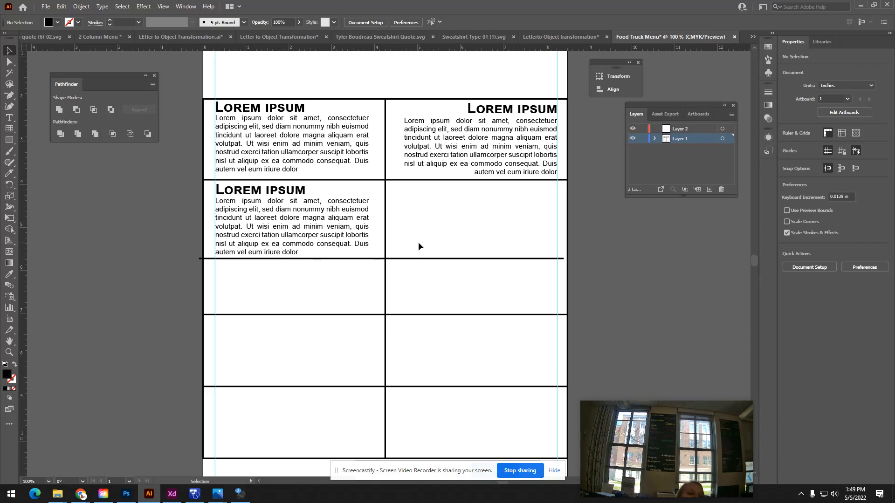
# Step: Copy the grid line group and paste it onto a new layer above Layer 1
pyautogui.scroll(2, 452, 345)
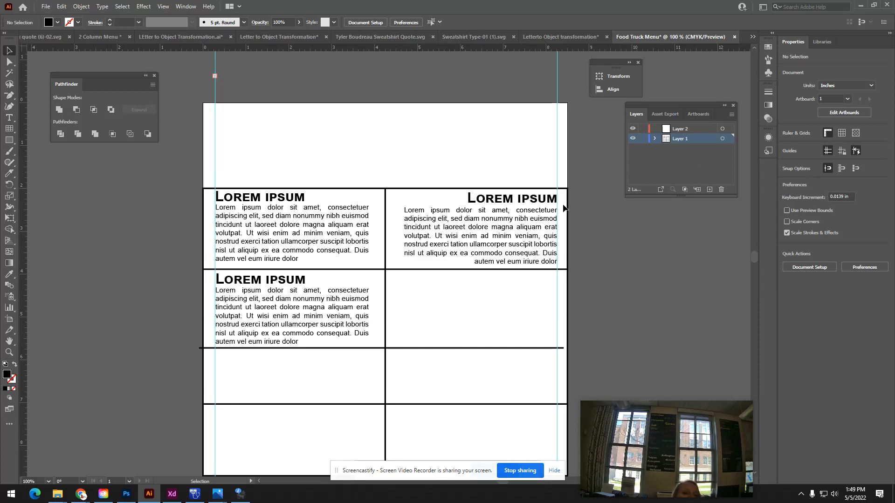
pyautogui.click(386, 206)
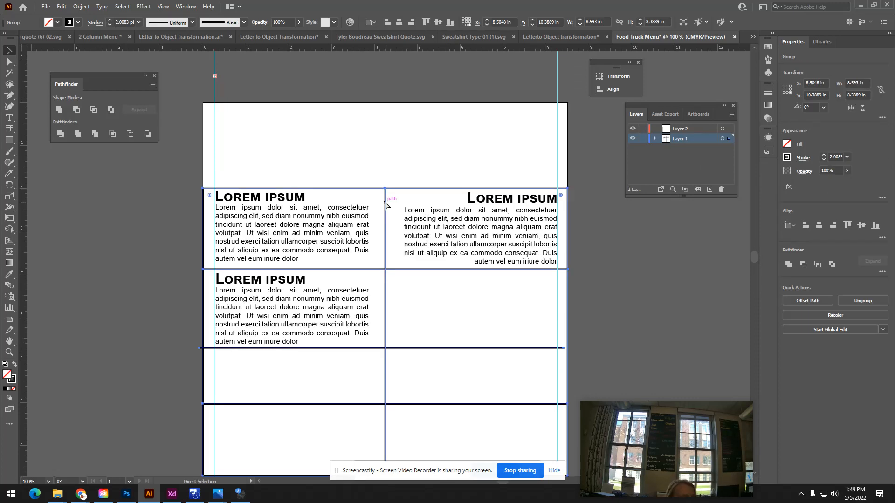
pyautogui.click(710, 190)
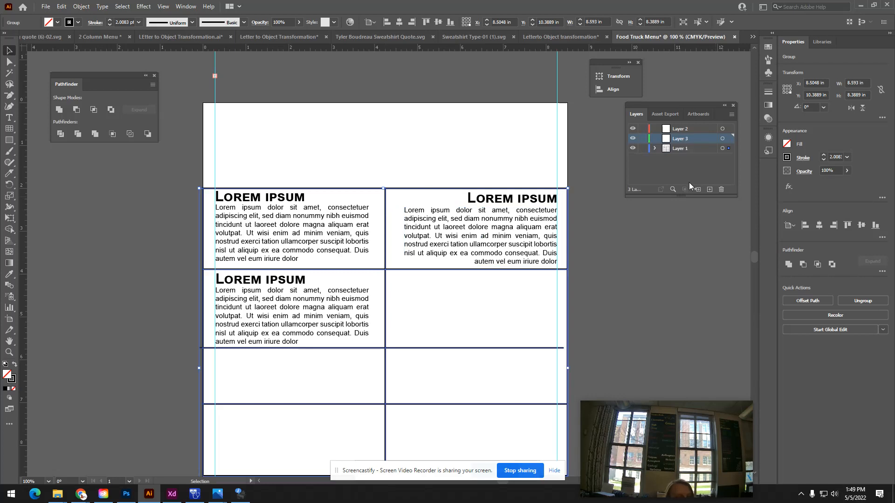
pyautogui.hotkey('ctrl', 'v')
# Step: Delete the original grid group from Layer 1
pyautogui.click(681, 149)
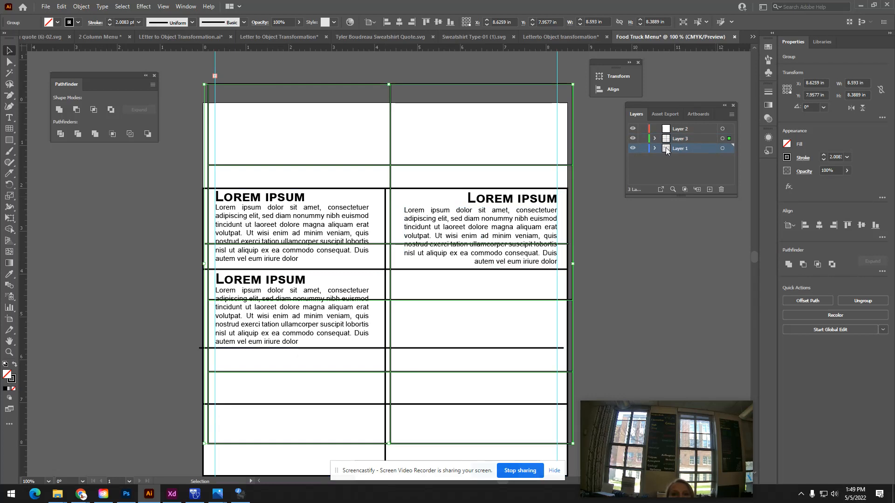
pyautogui.click(393, 199)
pyautogui.click(384, 203)
pyautogui.press('Delete')
# Step: Move the pasted grid on Layer 3 back around the text blocks, with its upper edge about 2 in down the page
pyautogui.click(678, 140)
pyautogui.moveTo(389, 212); pyautogui.dragTo(384, 314)
pyautogui.click(656, 284)
# Step: Reorder Layer 3 beneath Layer 1 and make Layer 1 the active layer
pyautogui.moveTo(685, 141); pyautogui.dragTo(684, 151)
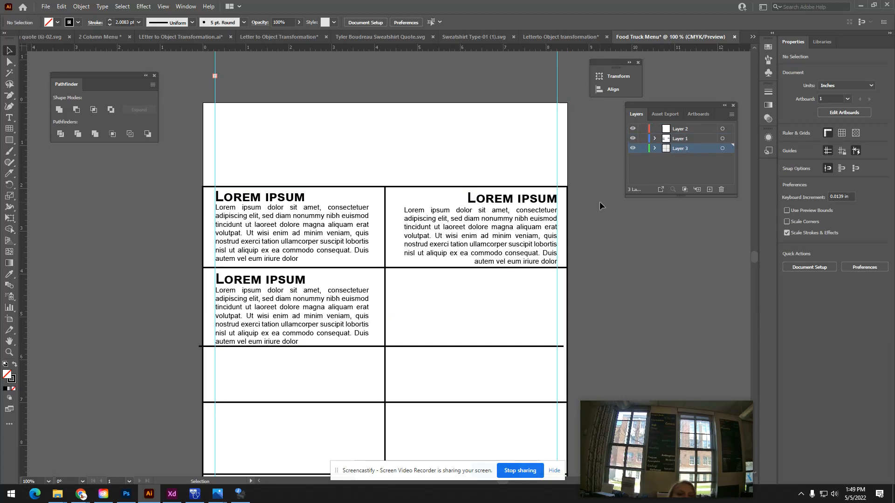
pyautogui.click(683, 140)
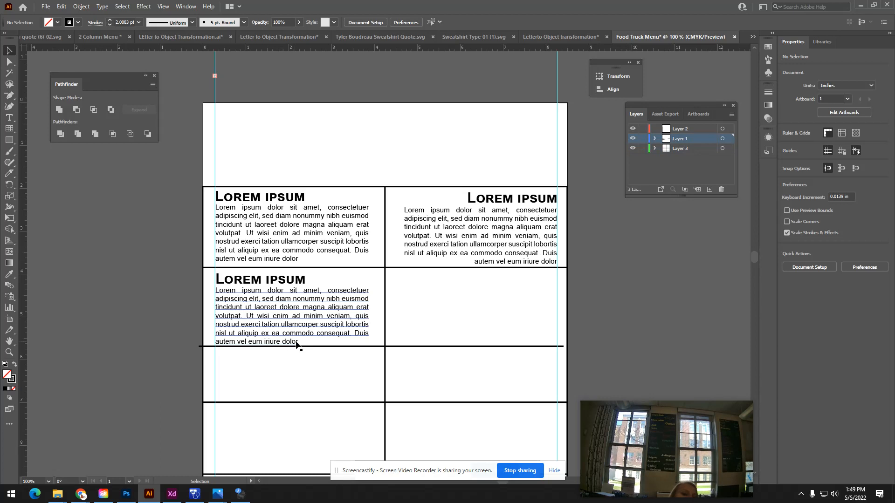
pyautogui.scroll(-5, 308, 367)
pyautogui.scroll(5, 313, 389)
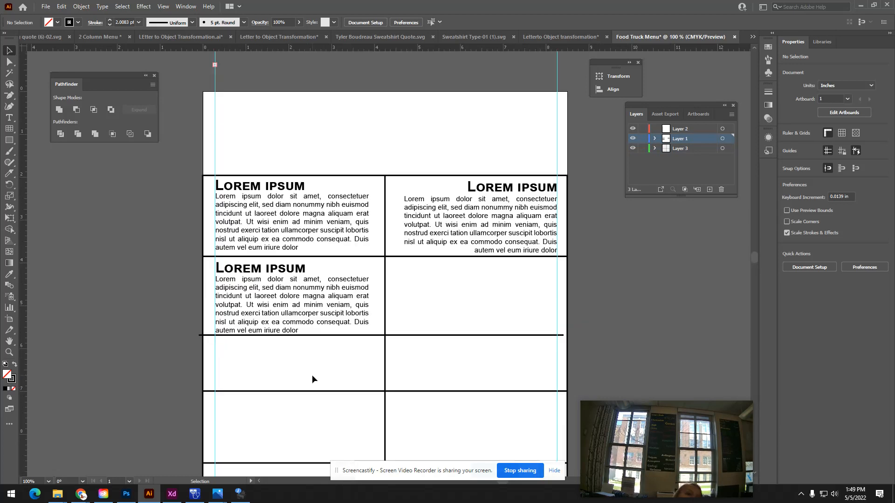